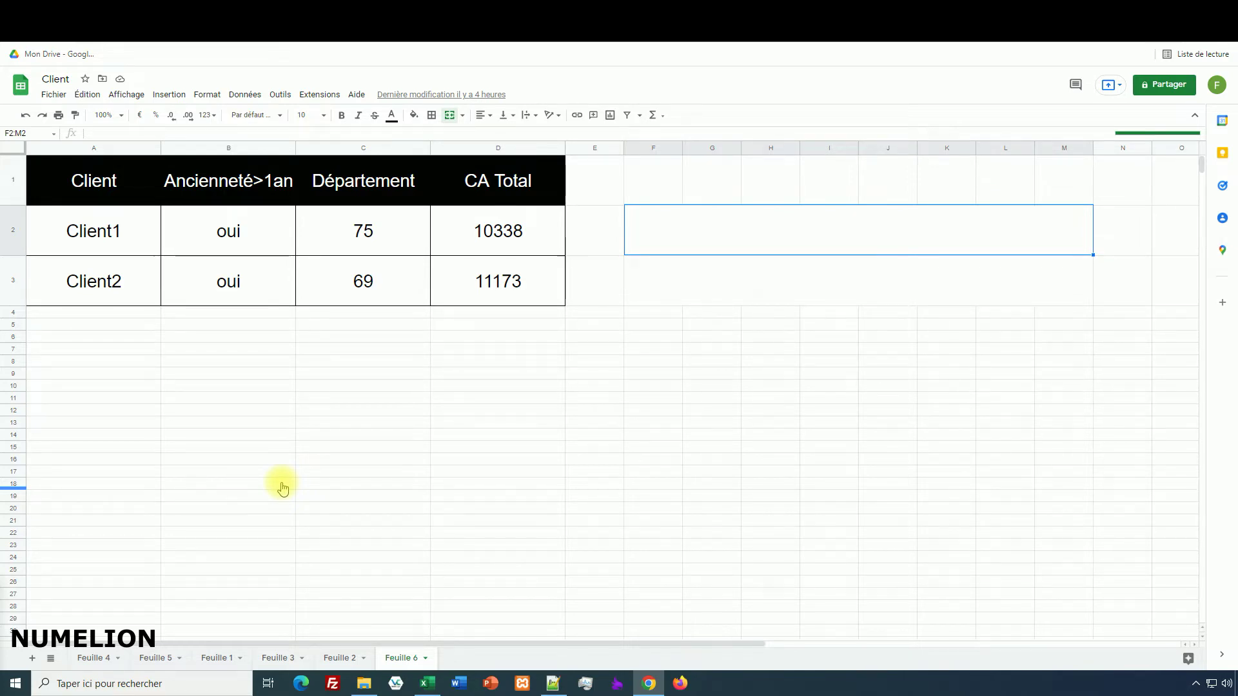
Step: In the merged cell F2, begin the formula =SI(ET(
left_click(276, 235)
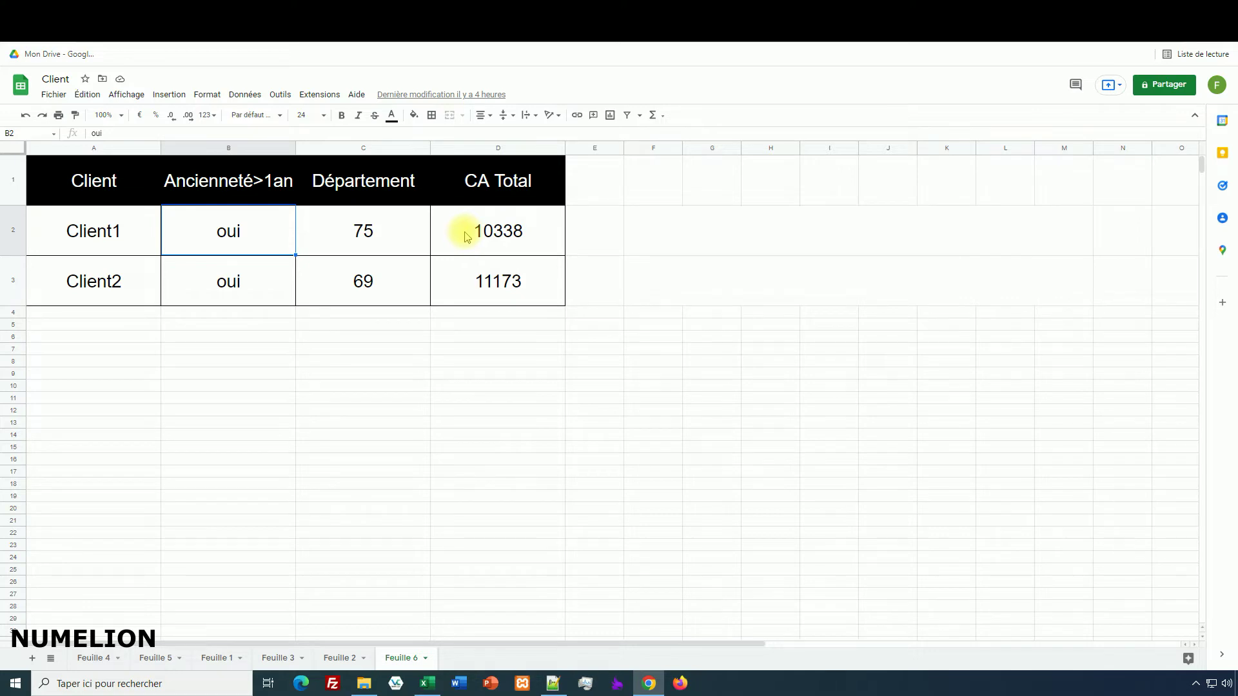
left_click(667, 237)
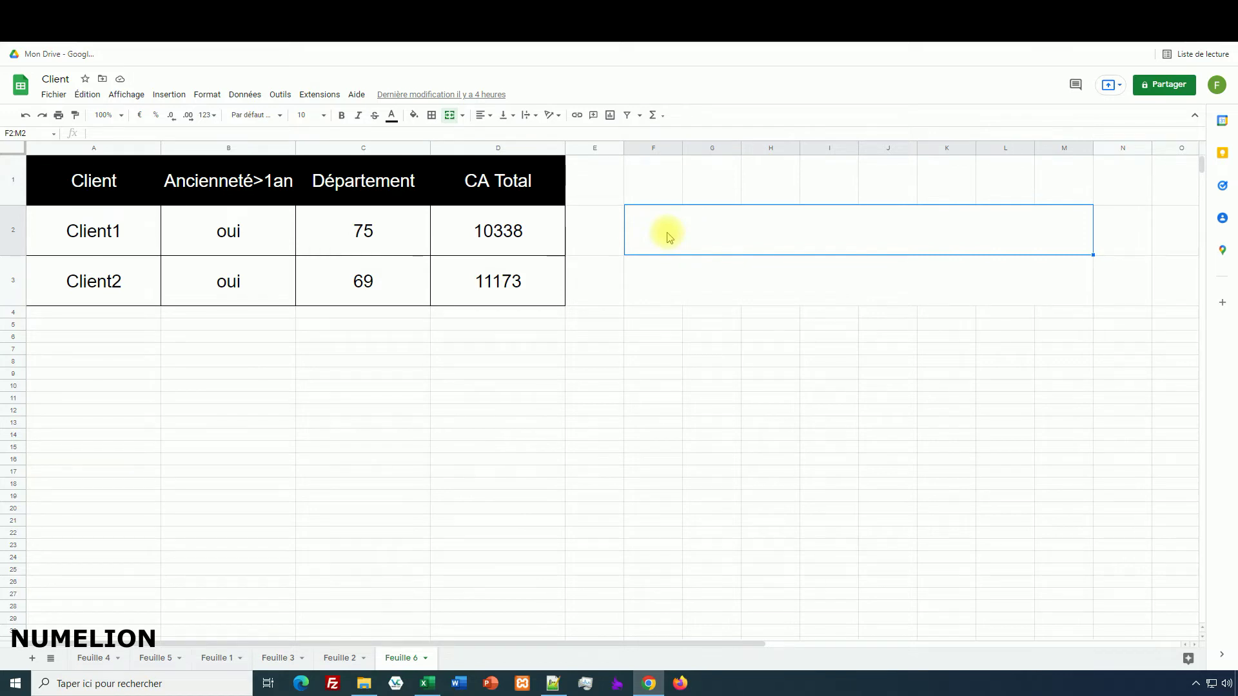
type("=SI")
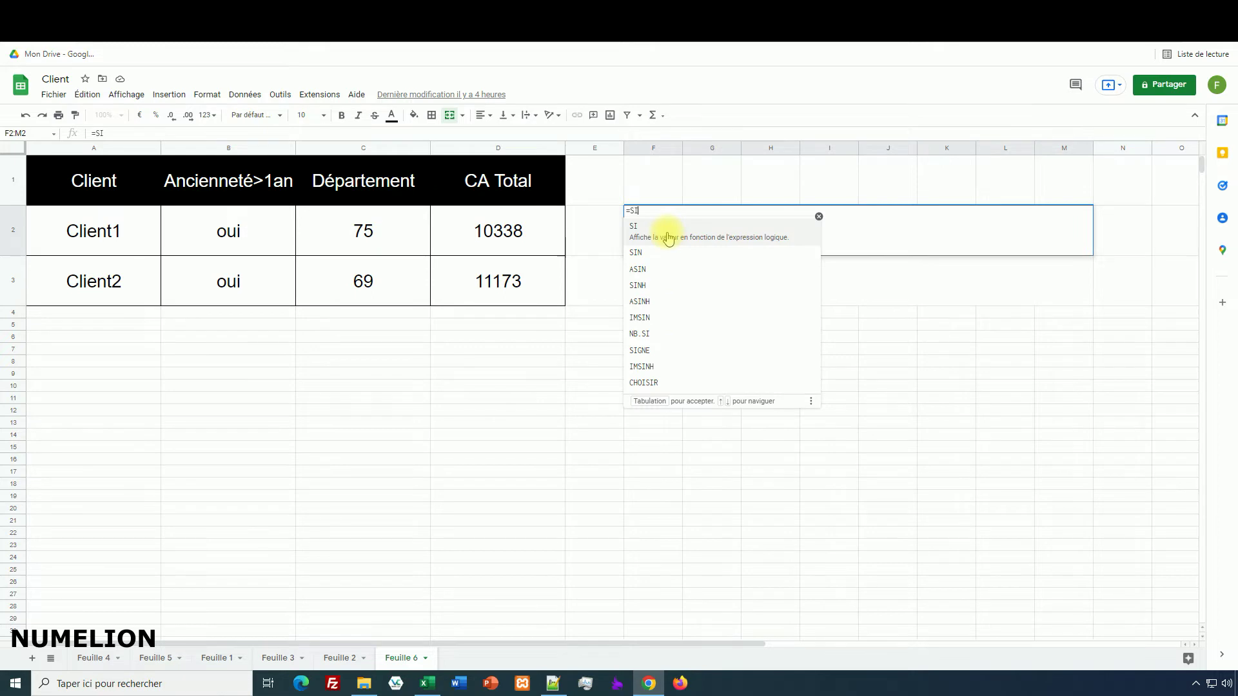
left_click(668, 237)
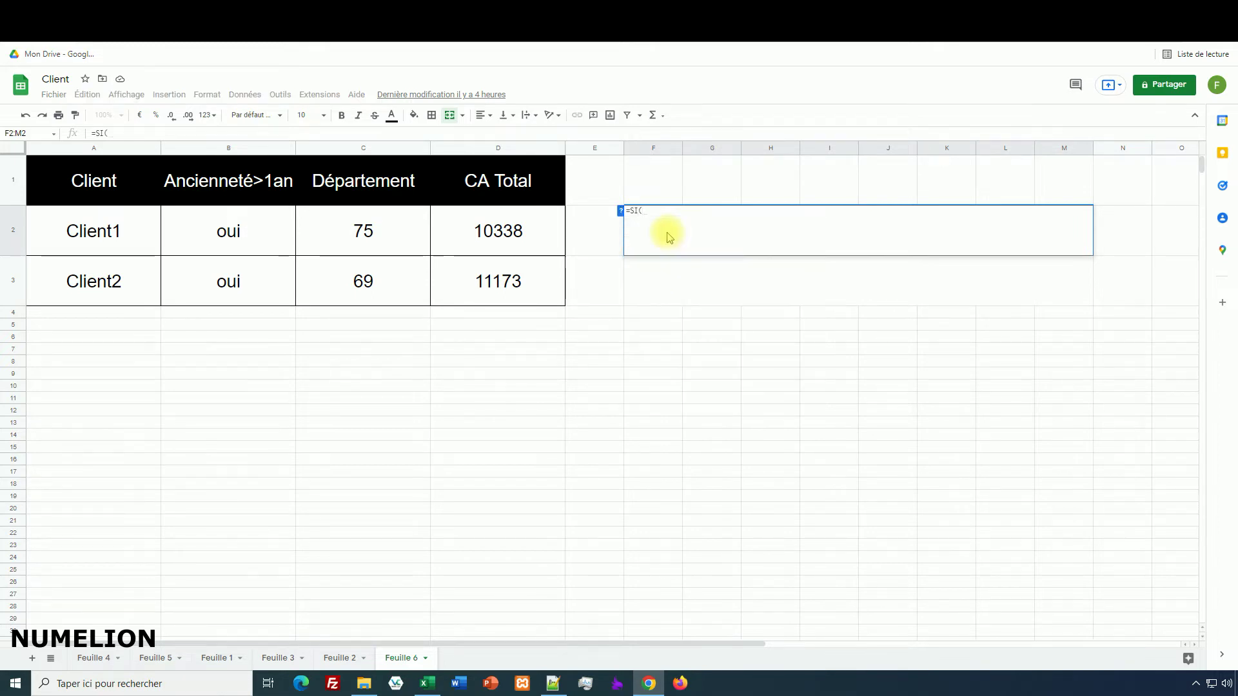
type("ET")
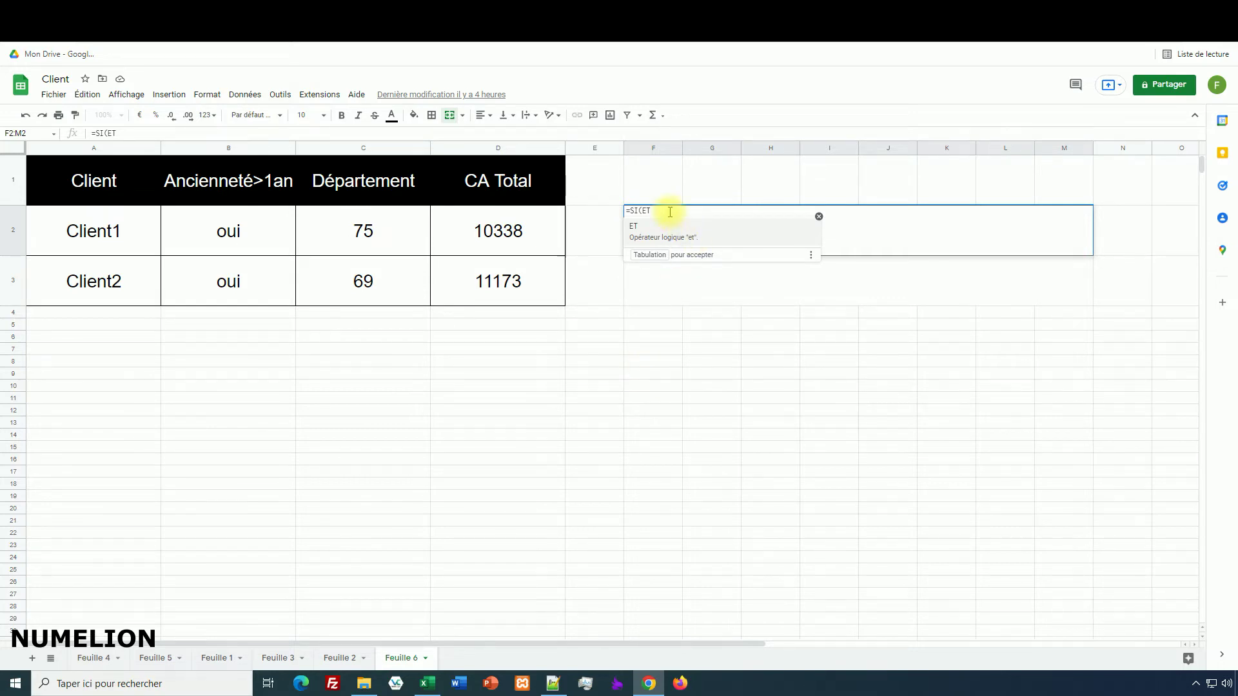
type("(")
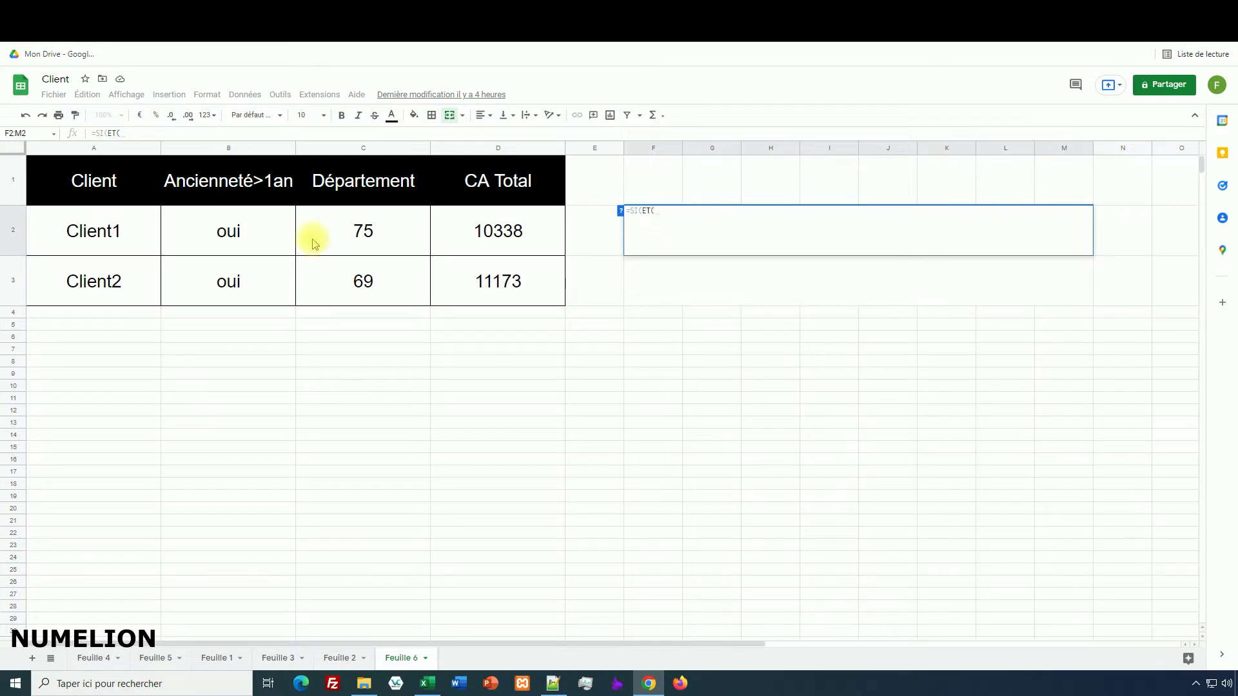
Step: Add the conditions B2 = "oui" and C2 > 60, then reference D2
left_click(216, 234)
type("= \"oui\"")
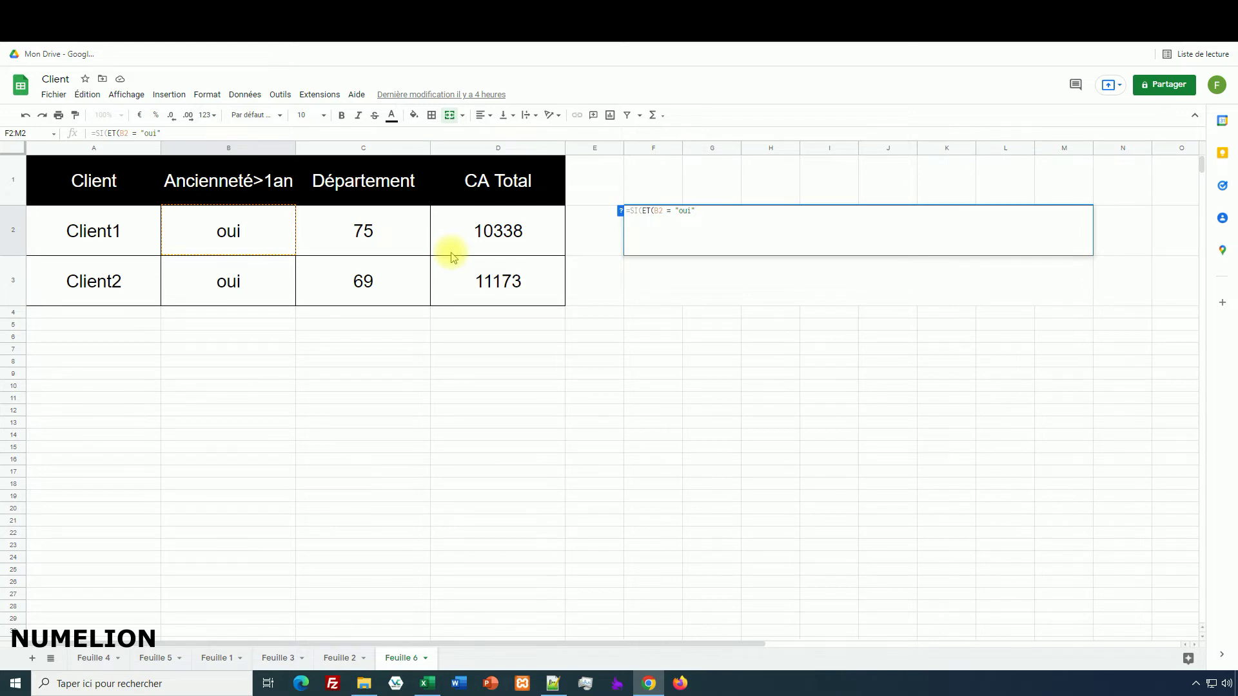
type(";")
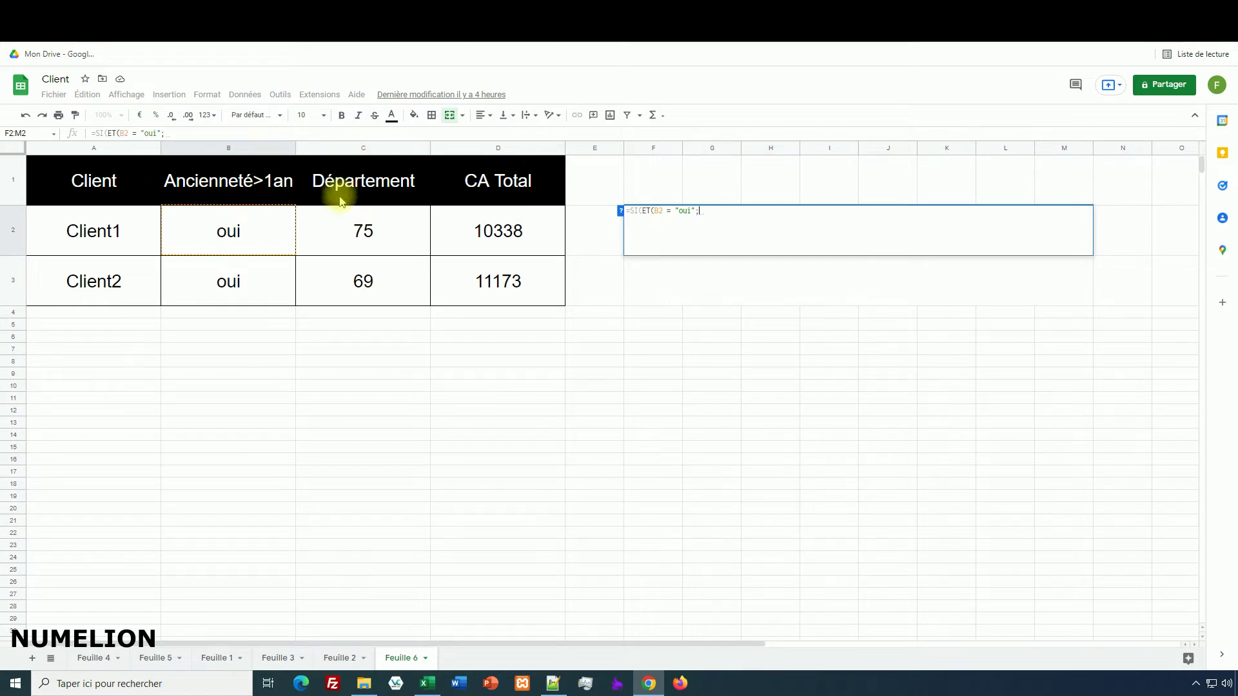
left_click(356, 220)
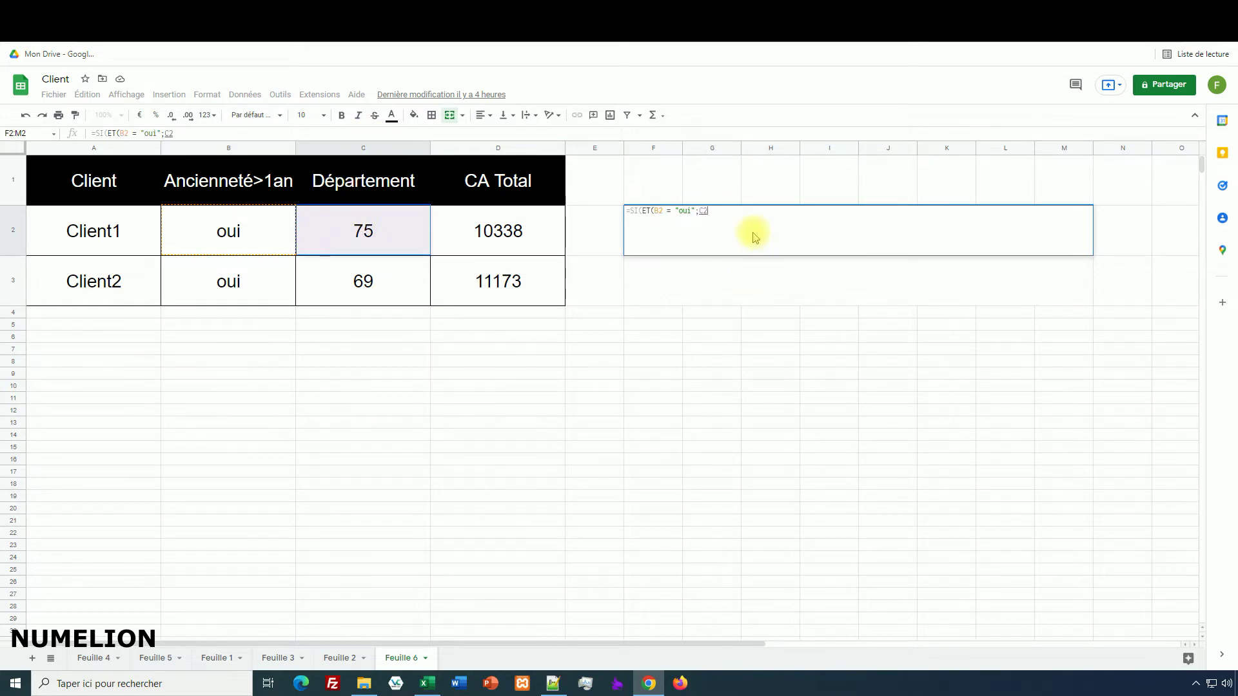
type("> 60")
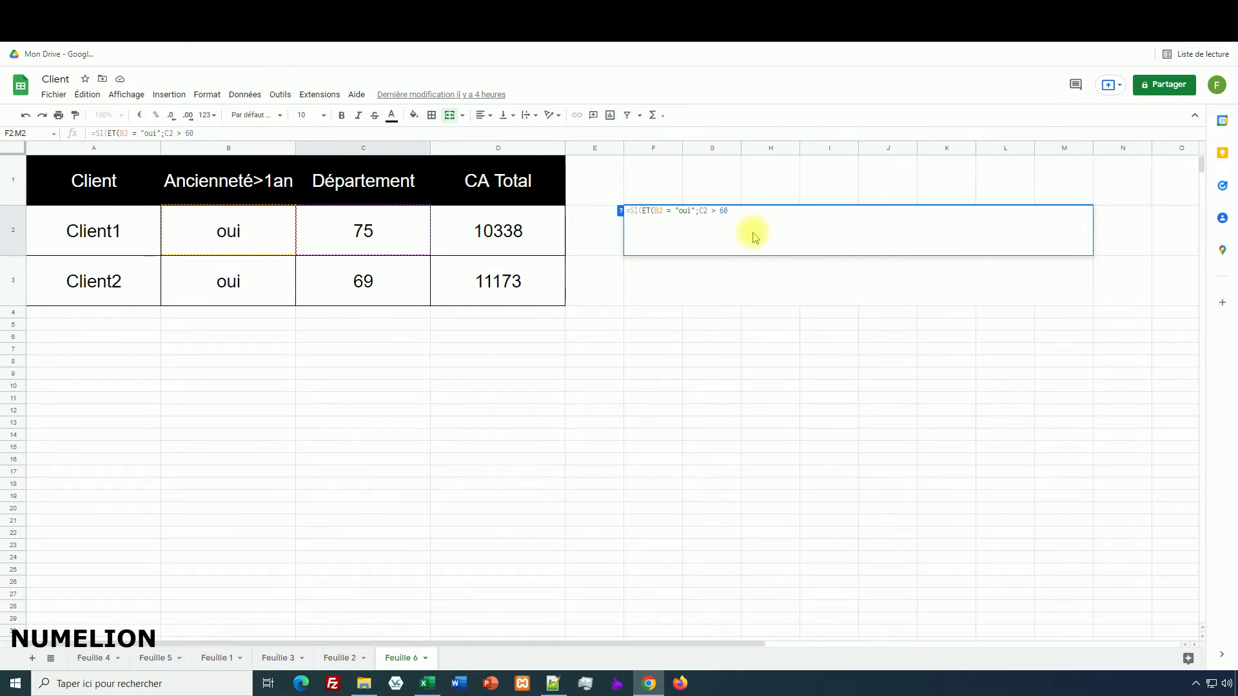
type(" ;")
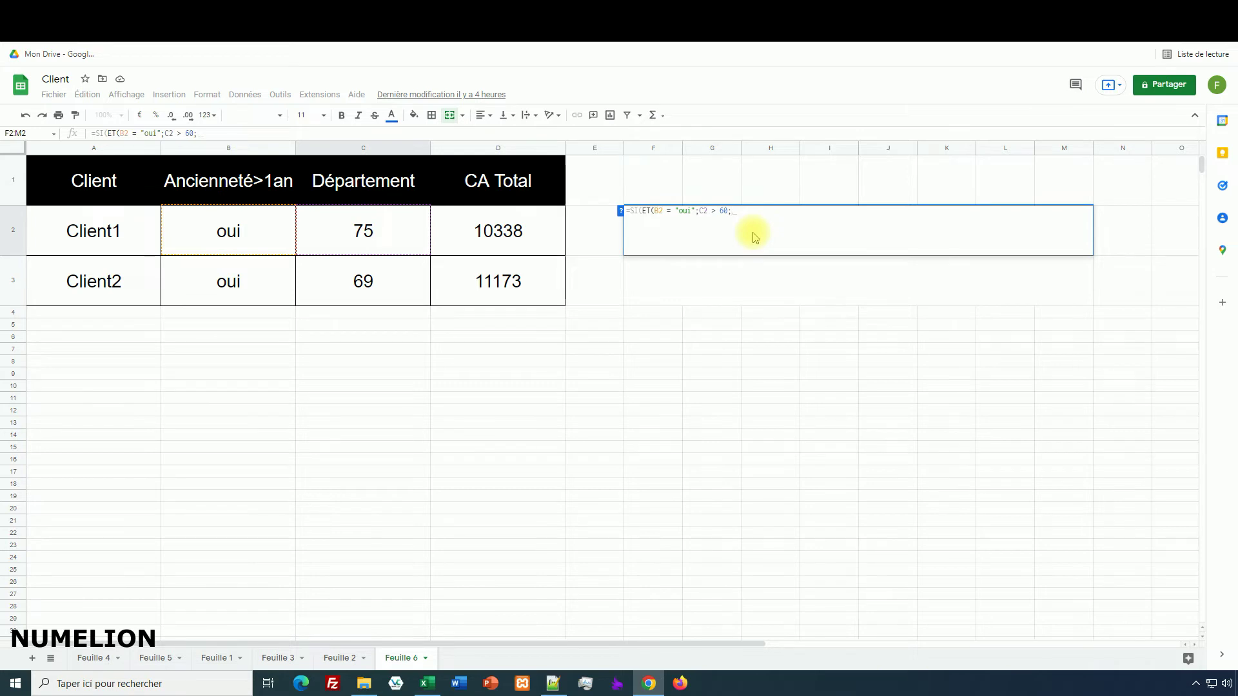
left_click(486, 244)
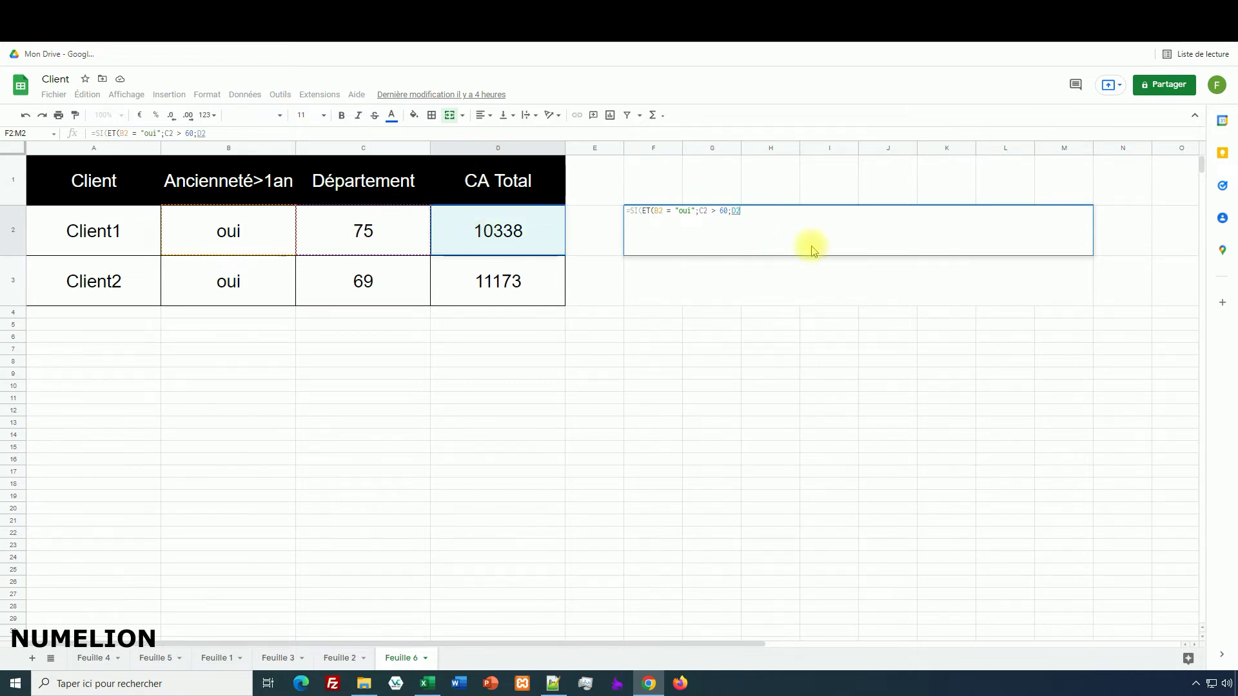
Step: Finish with D2 > 10000, returning "oui" if all hold, else "non", and enter it
type("> ")
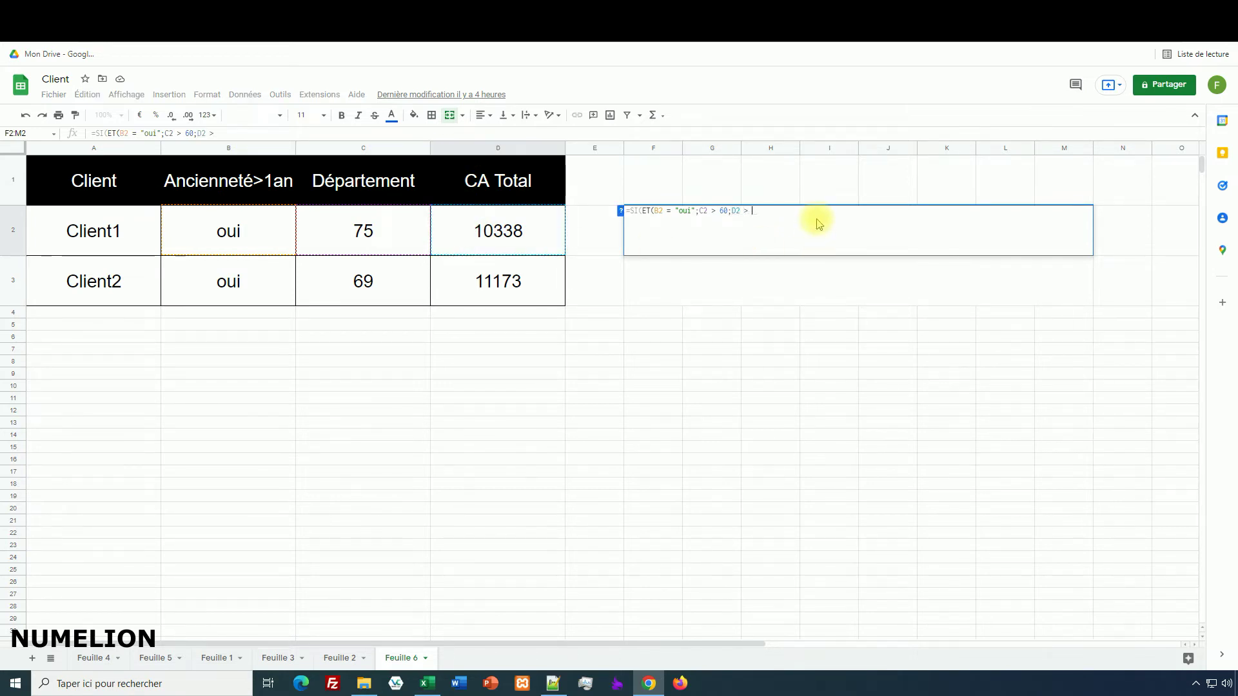
type("10000")
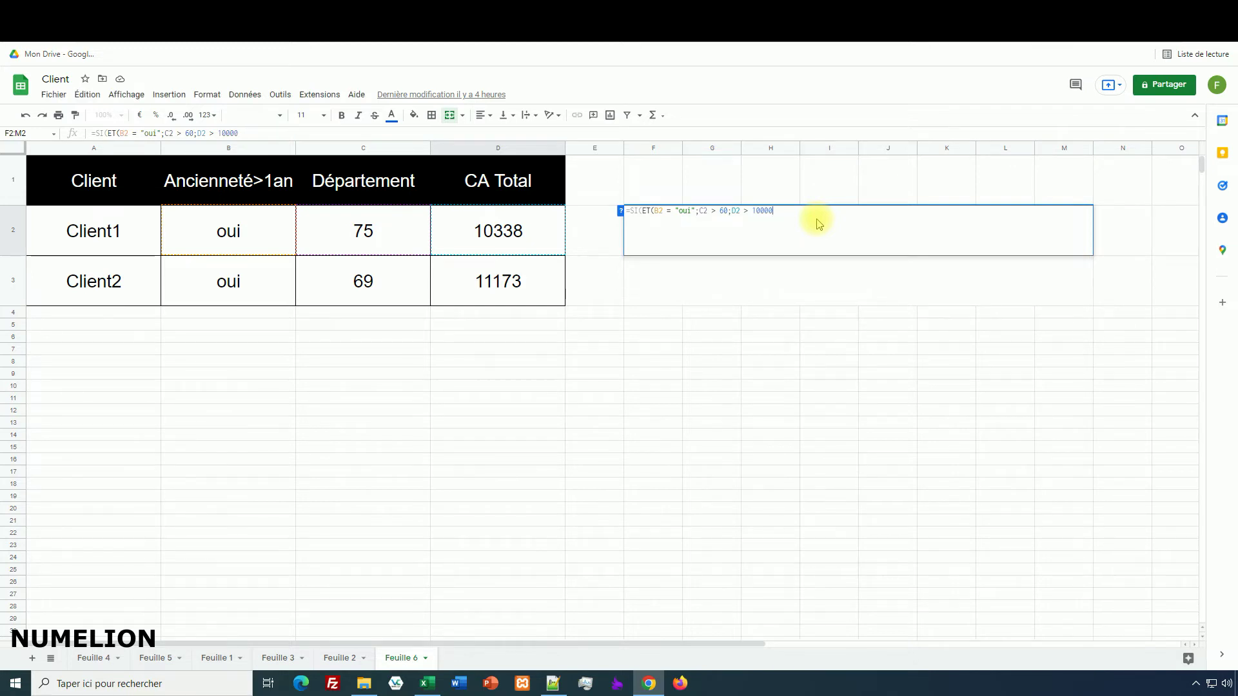
type(")")
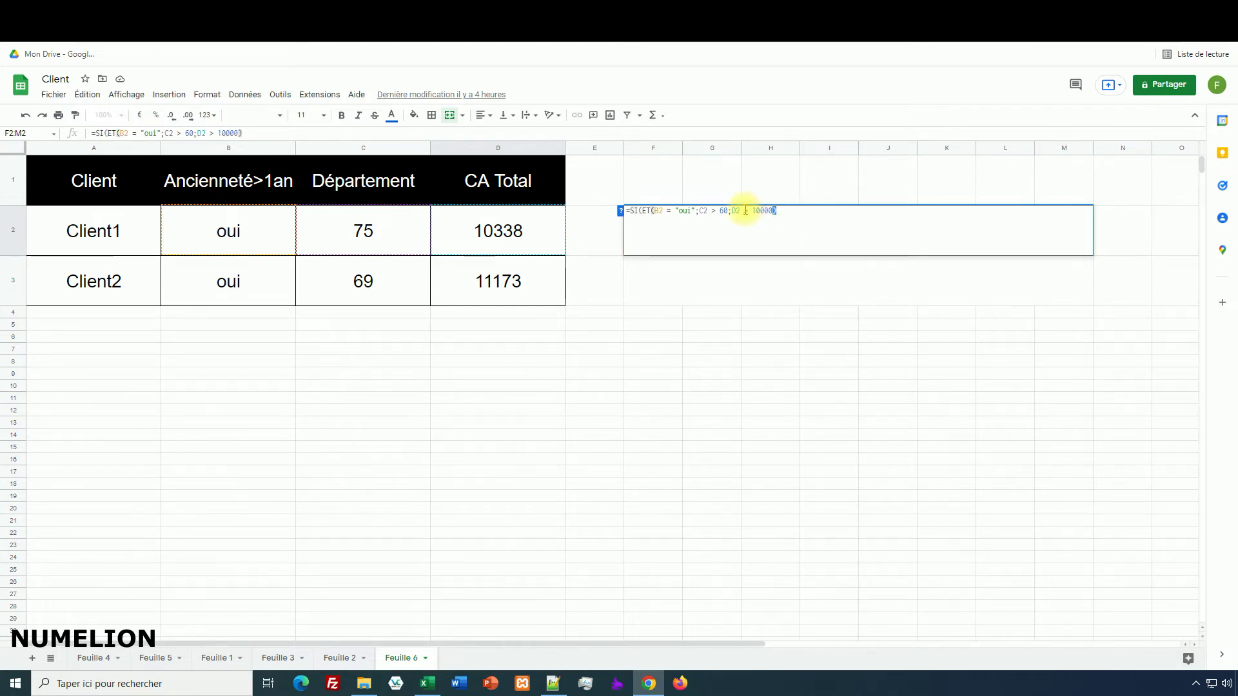
left_click_drag(777, 210, 680, 210)
left_click(824, 222)
type(";\"\"")
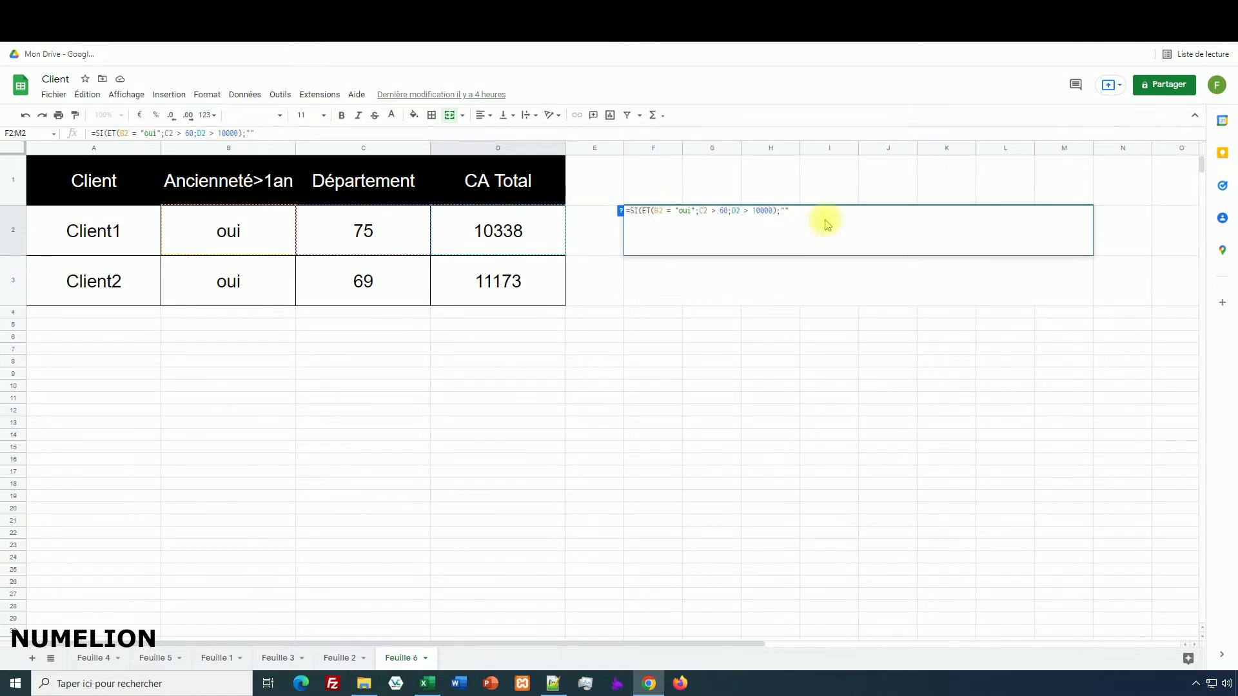
double_click(634, 211)
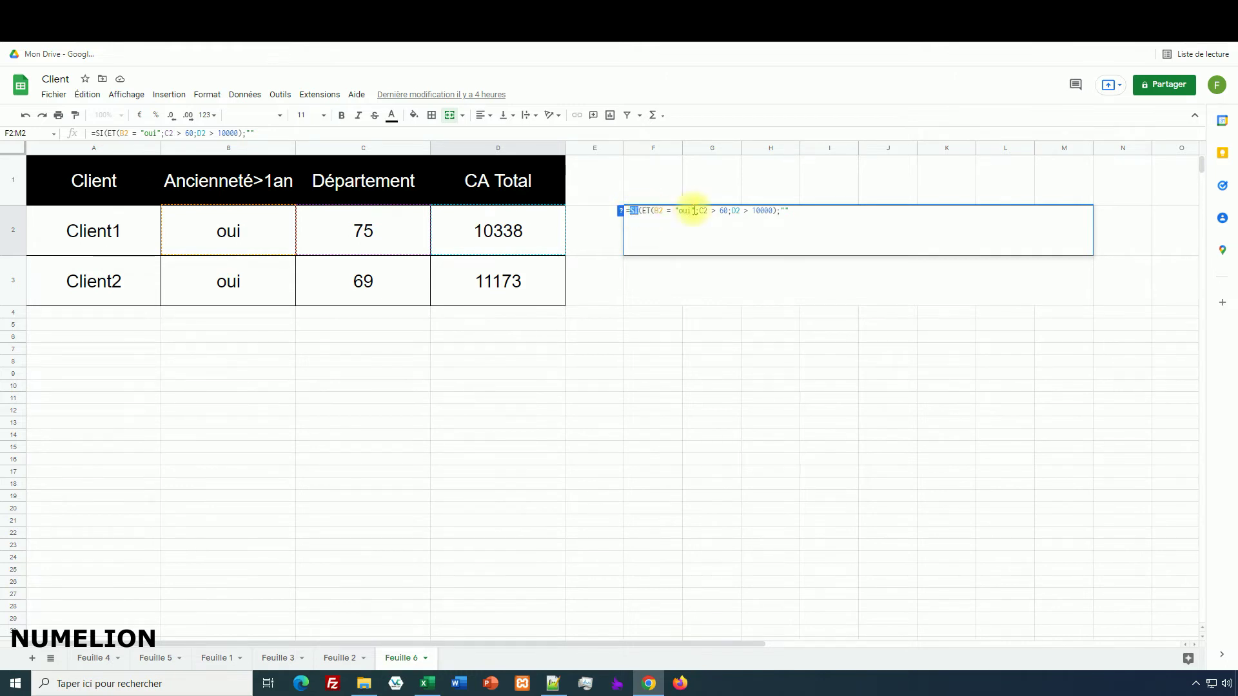
left_click(786, 210)
type("oui")
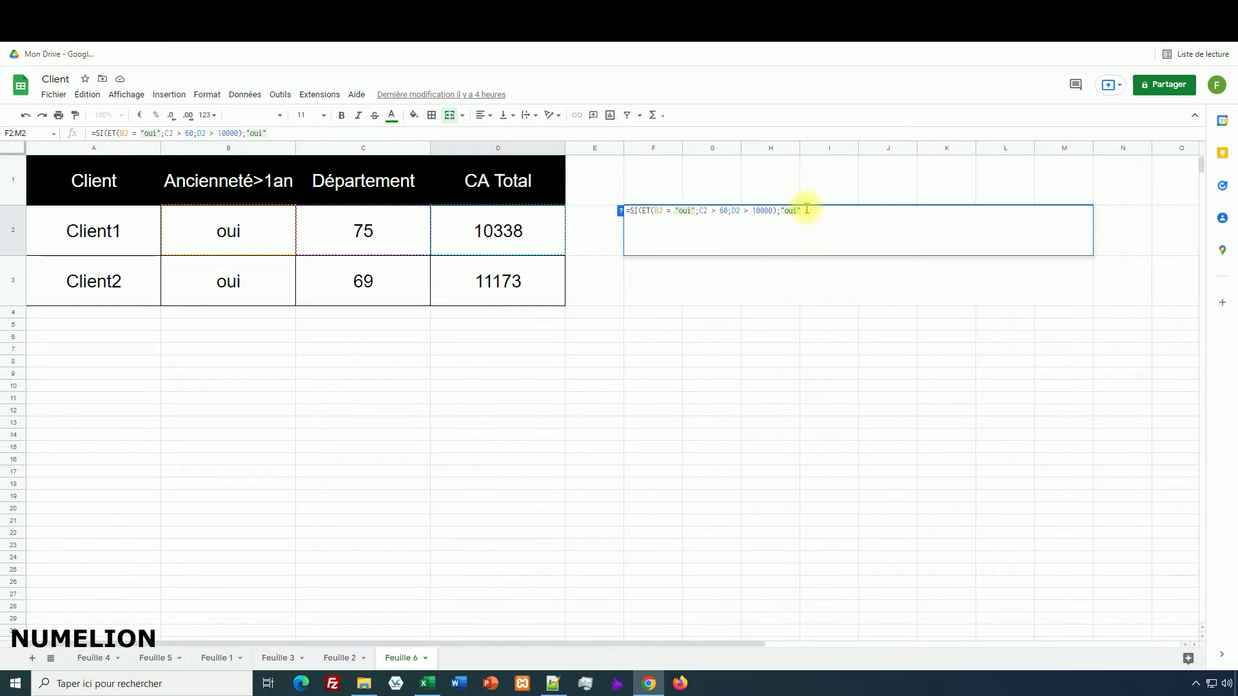
type(";\"non\"")
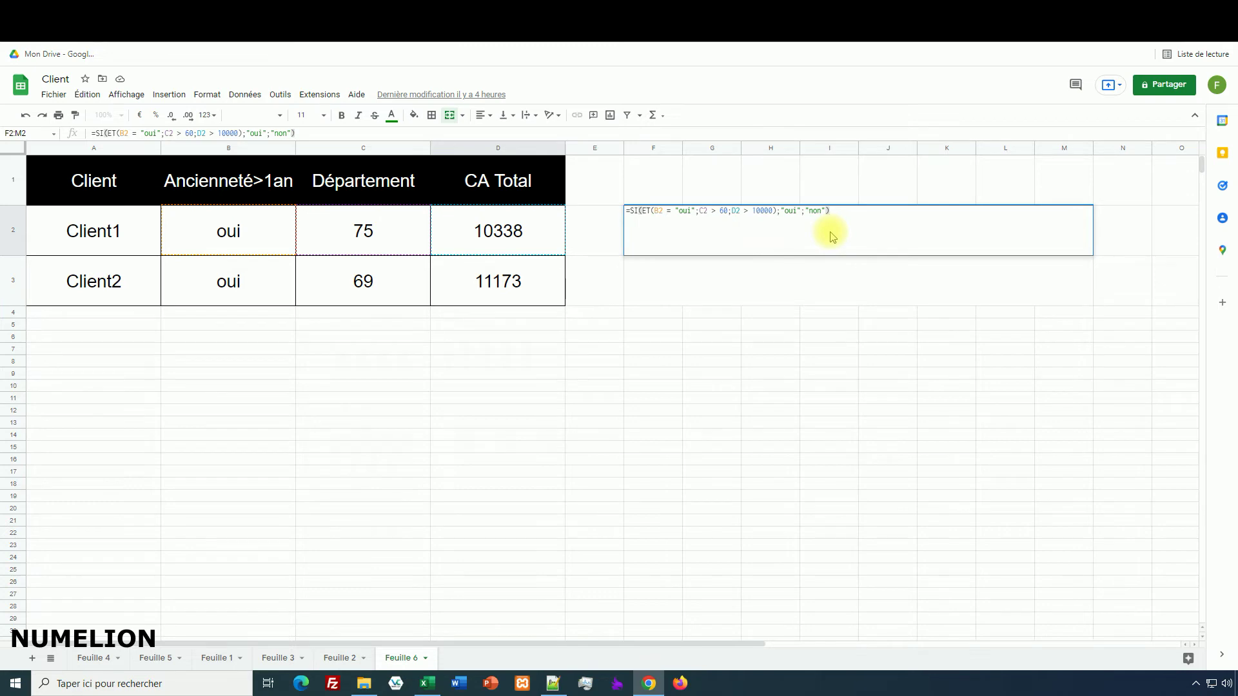
key("Return")
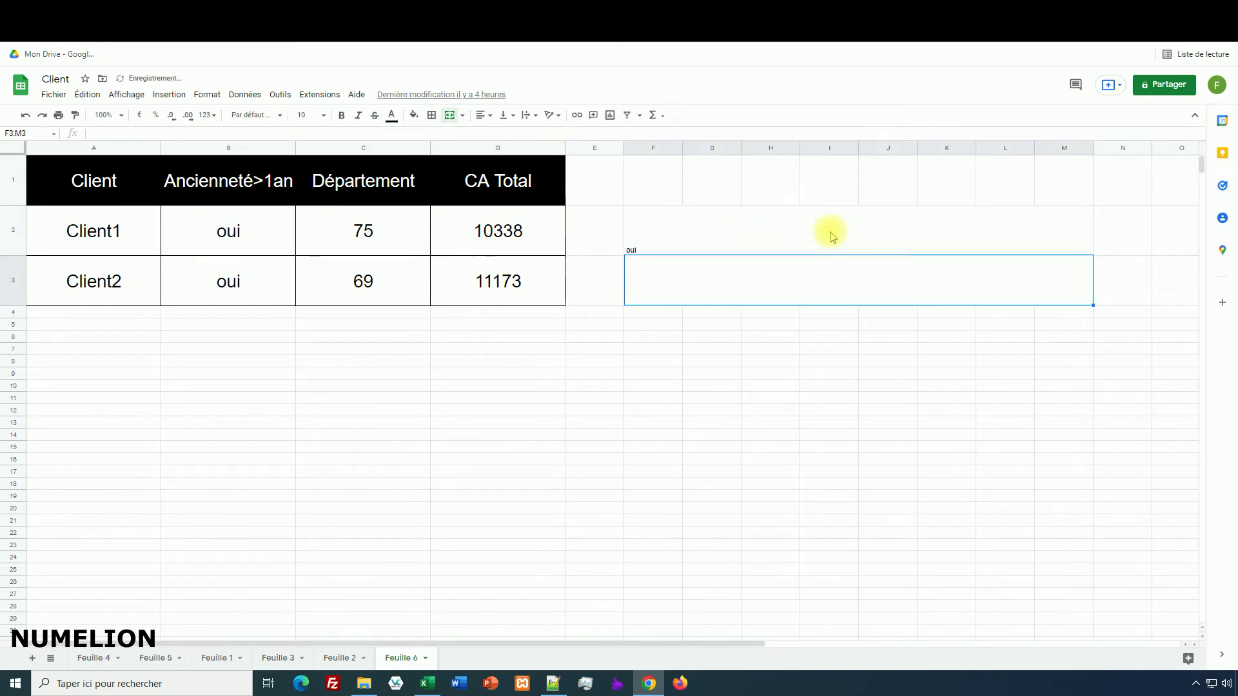
Step: Enlarge the merged F2:M2 result text to font size 36
left_click(323, 118)
left_click(304, 283)
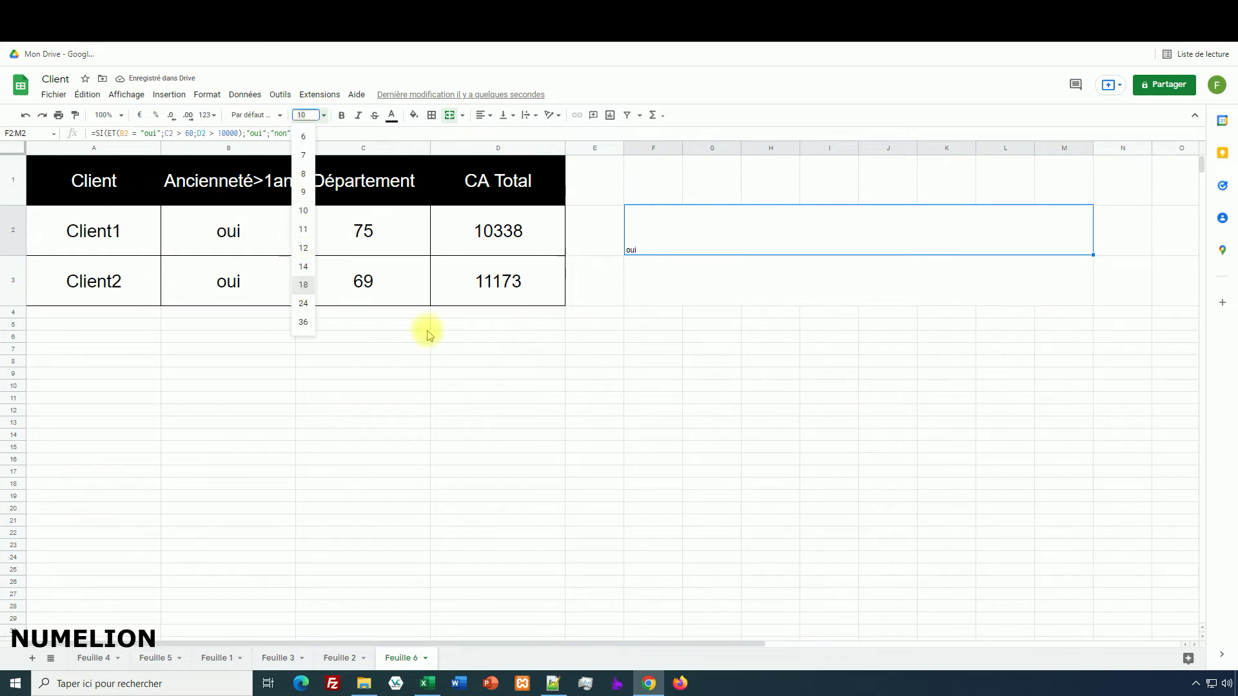
left_click(308, 115)
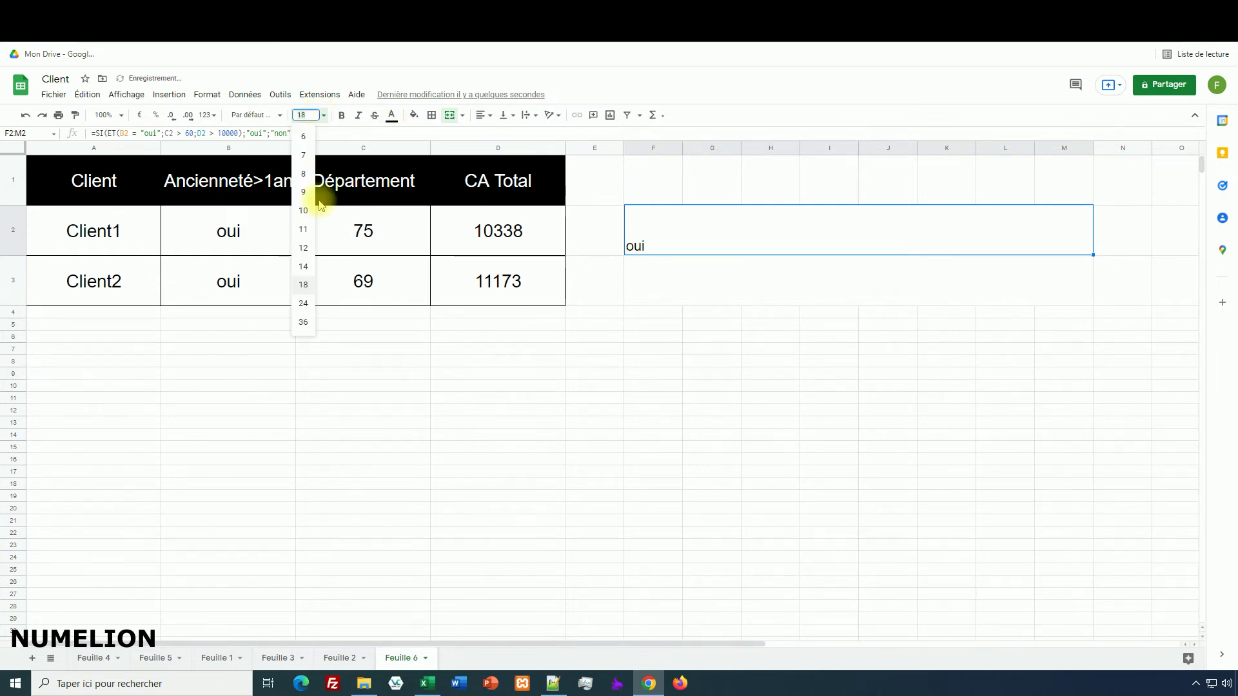
left_click(304, 325)
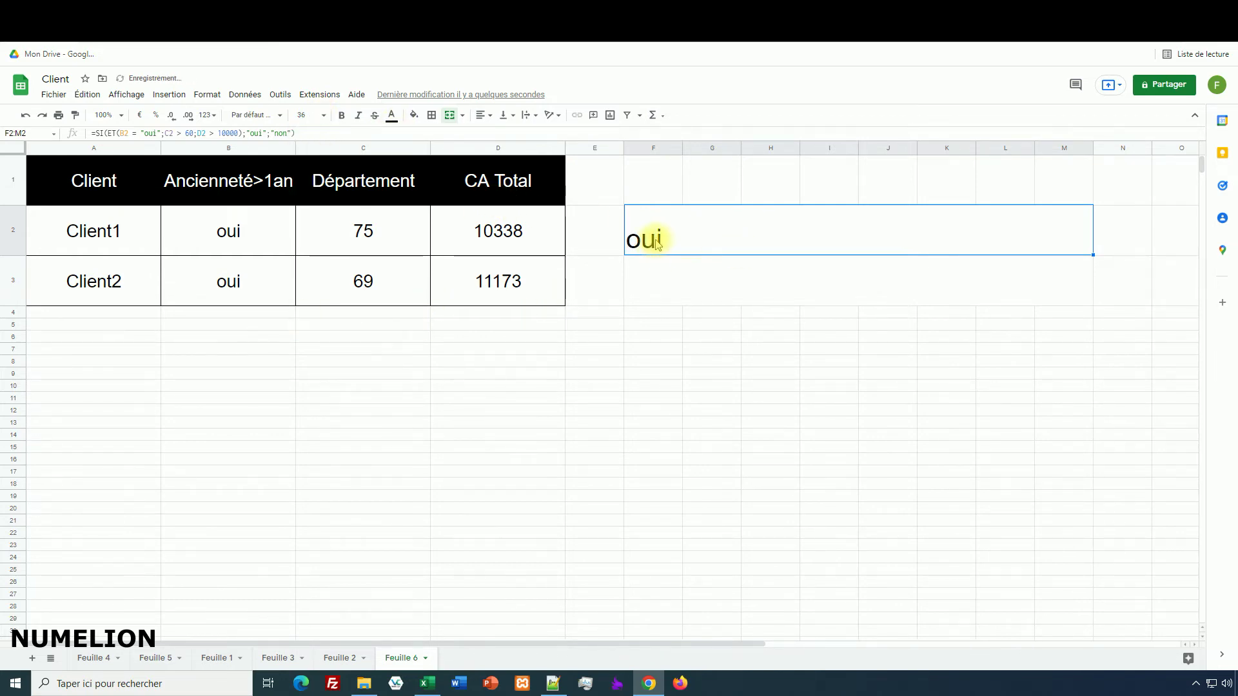
left_click(367, 244)
left_click(769, 233)
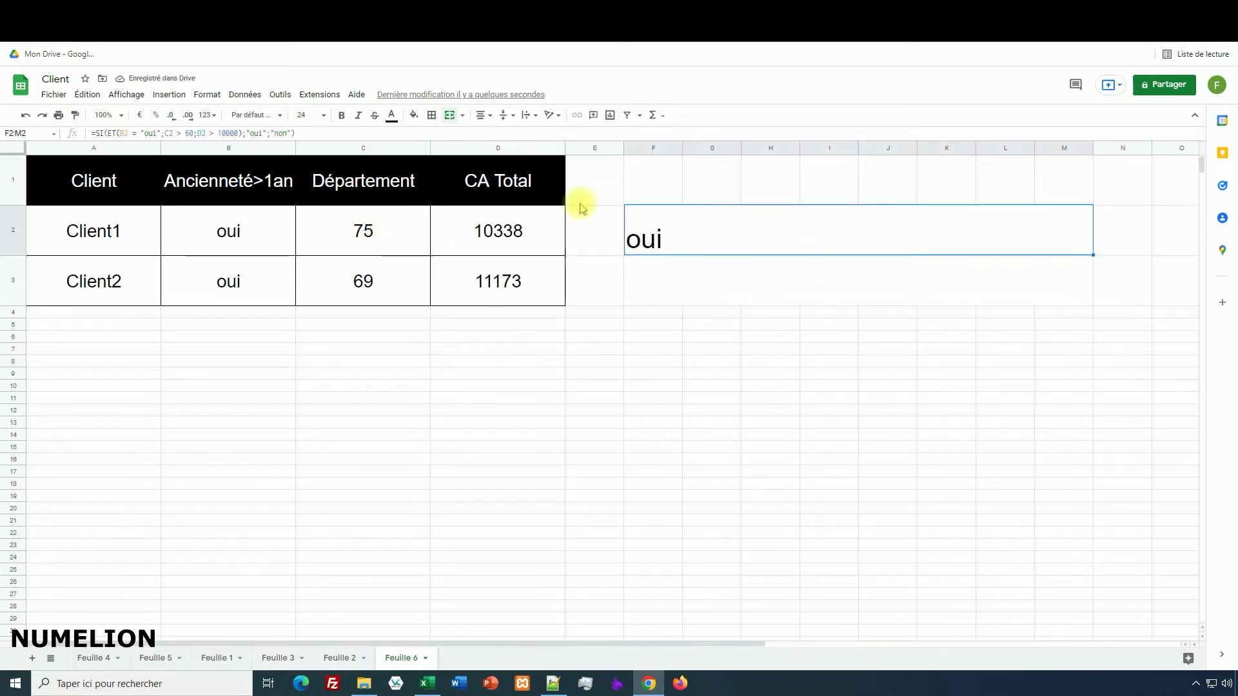
left_click(188, 134)
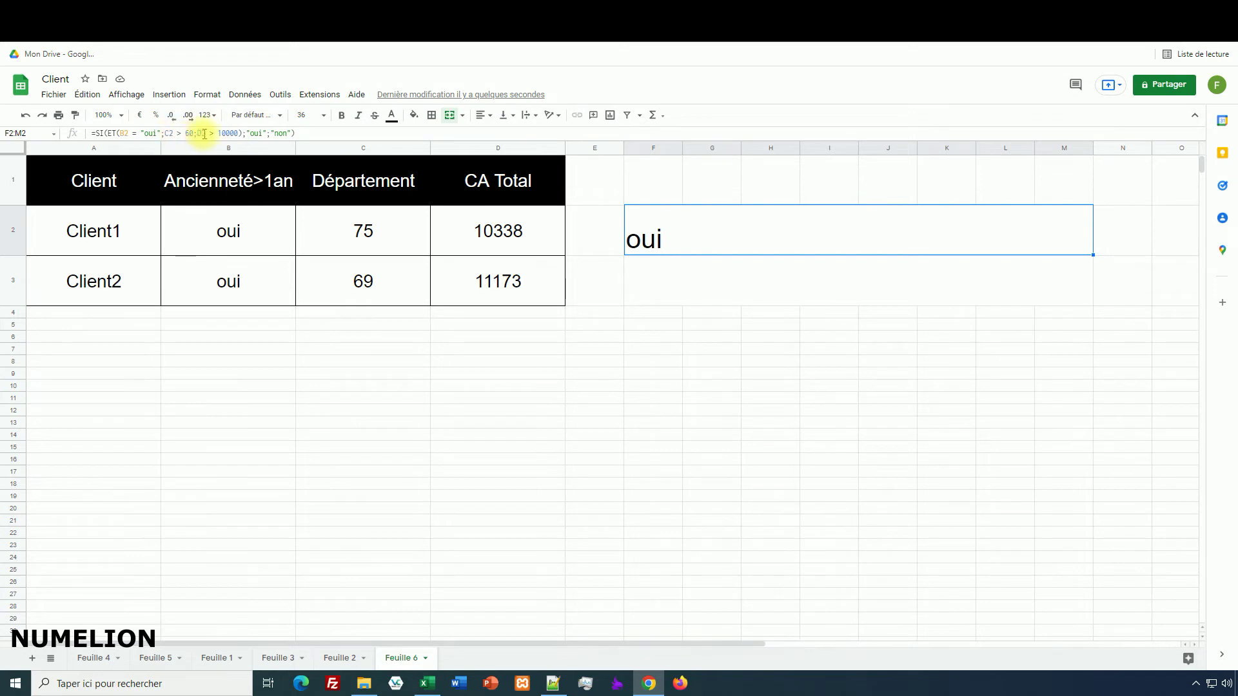
Step: Change Client1's Département in C2 from 75 to 22, so F2 returns non
left_click(367, 230)
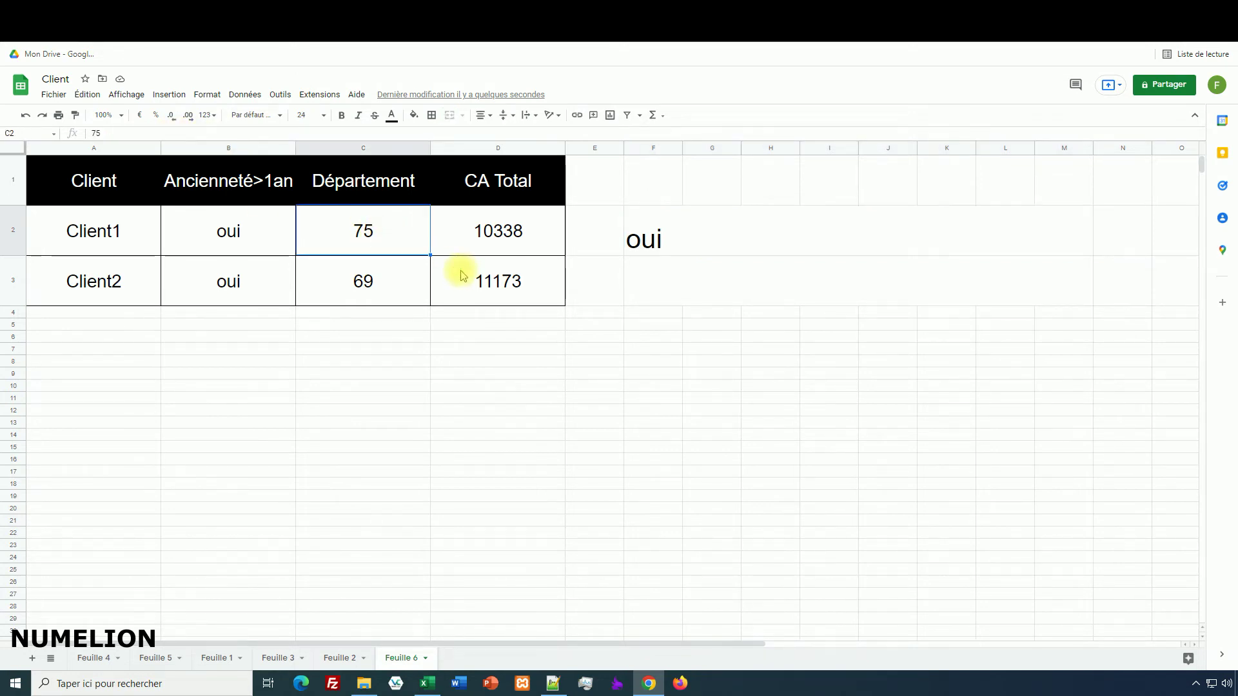
type("2")
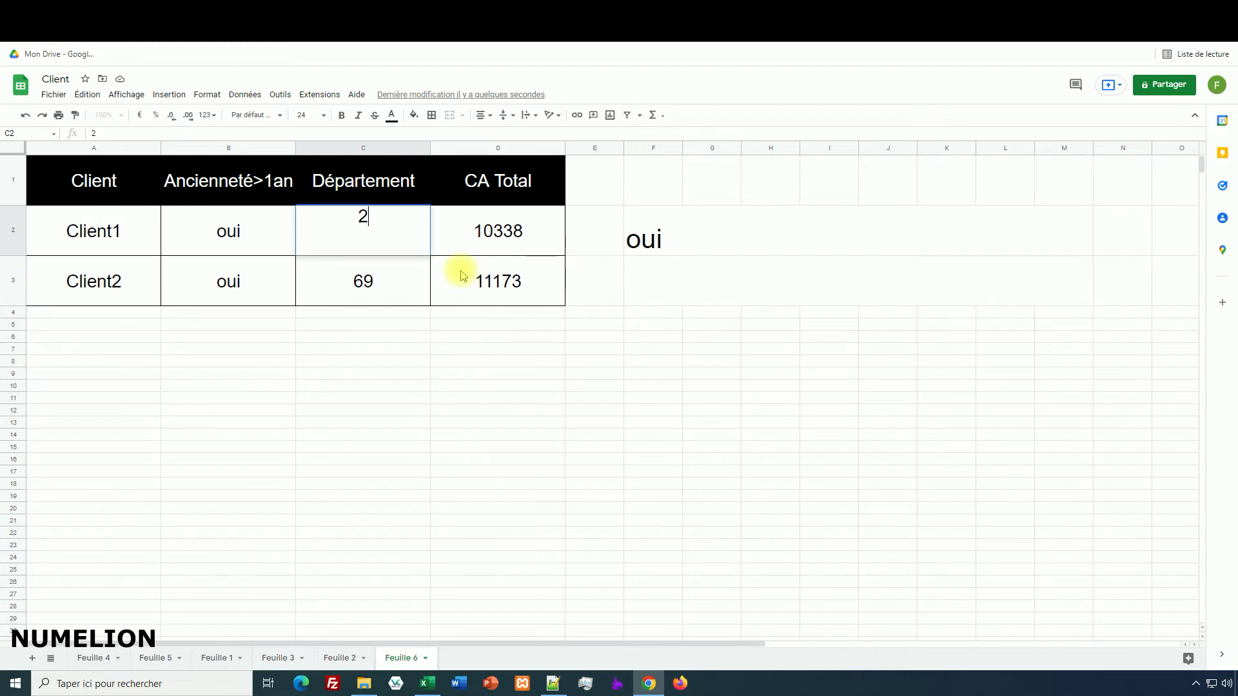
type("2")
key("Return")
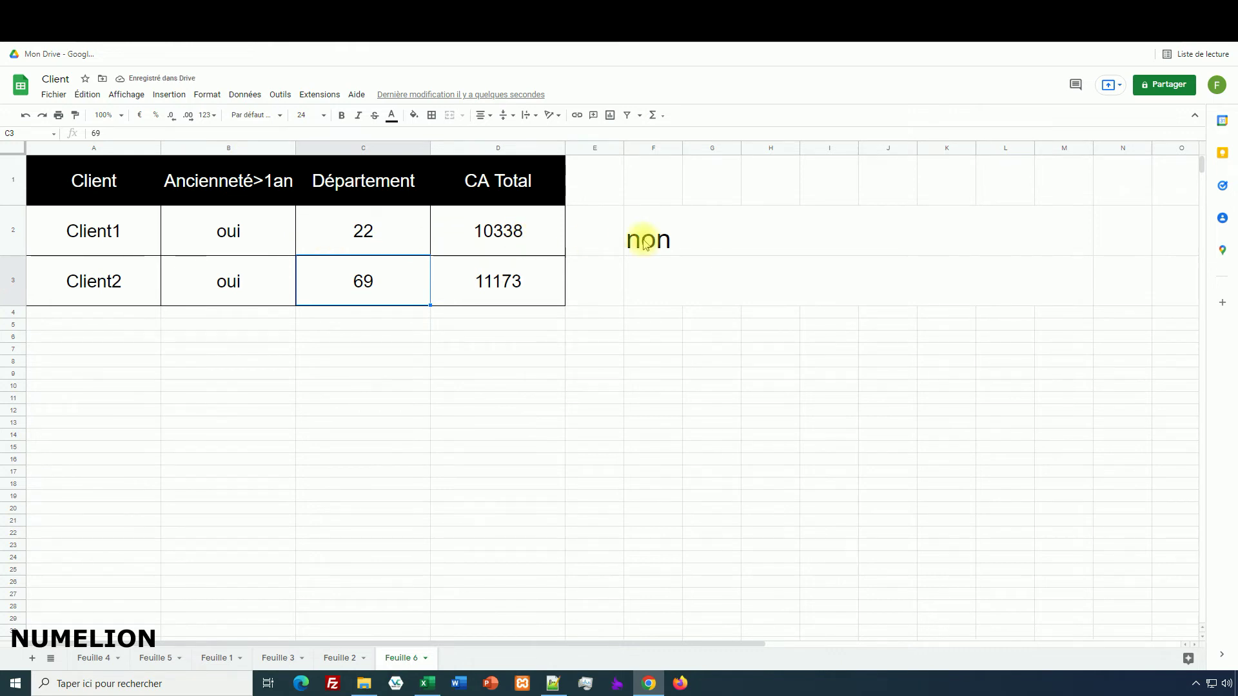
left_click(688, 238)
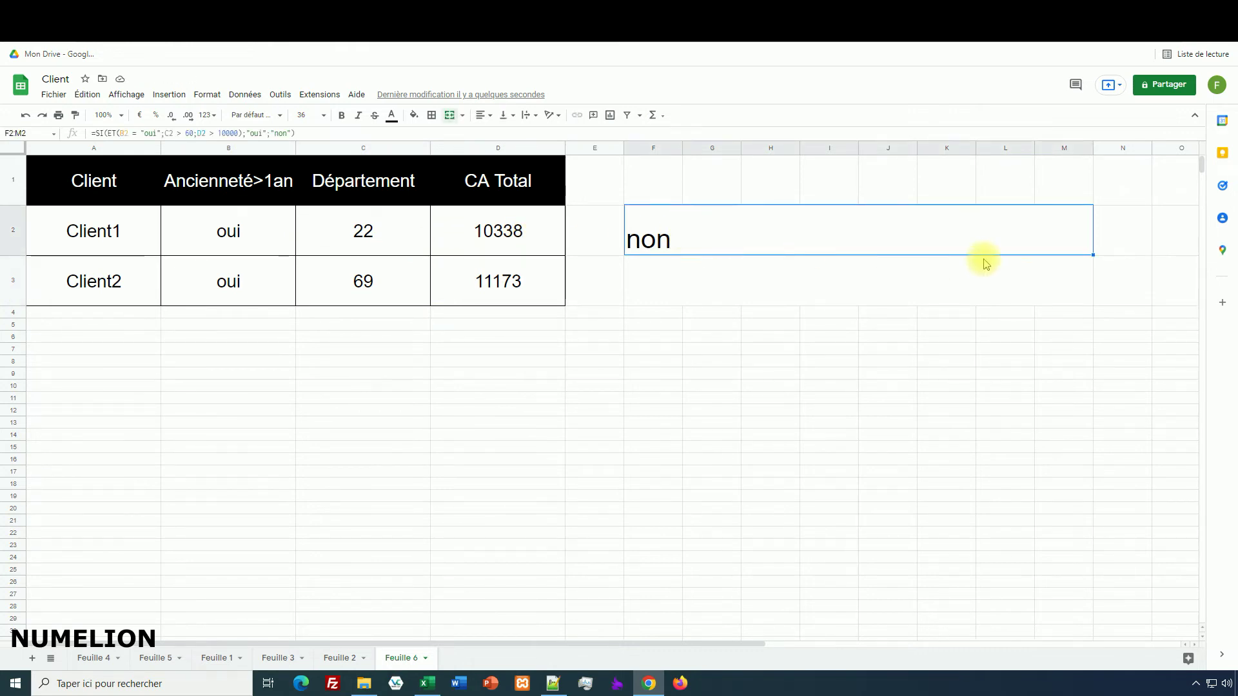
Step: Fill the F2 formula down to F3 and replace ET with OU for Client2
left_click_drag(1093, 256, 1088, 273)
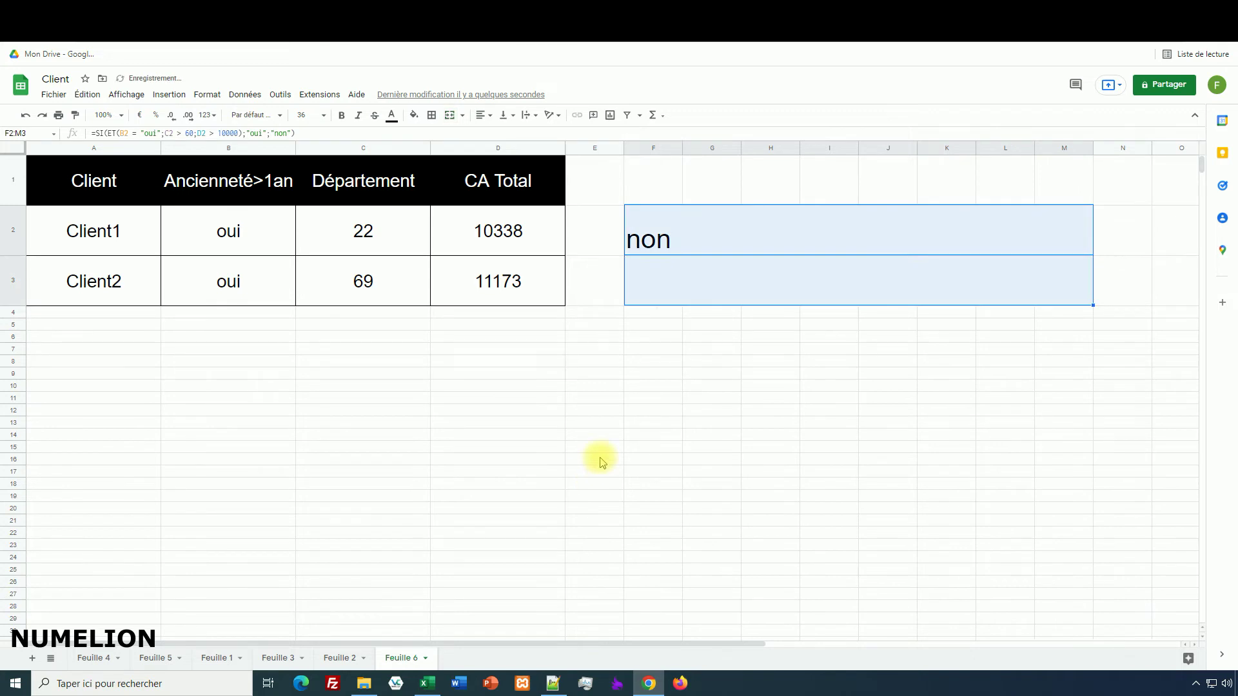
left_click(657, 290)
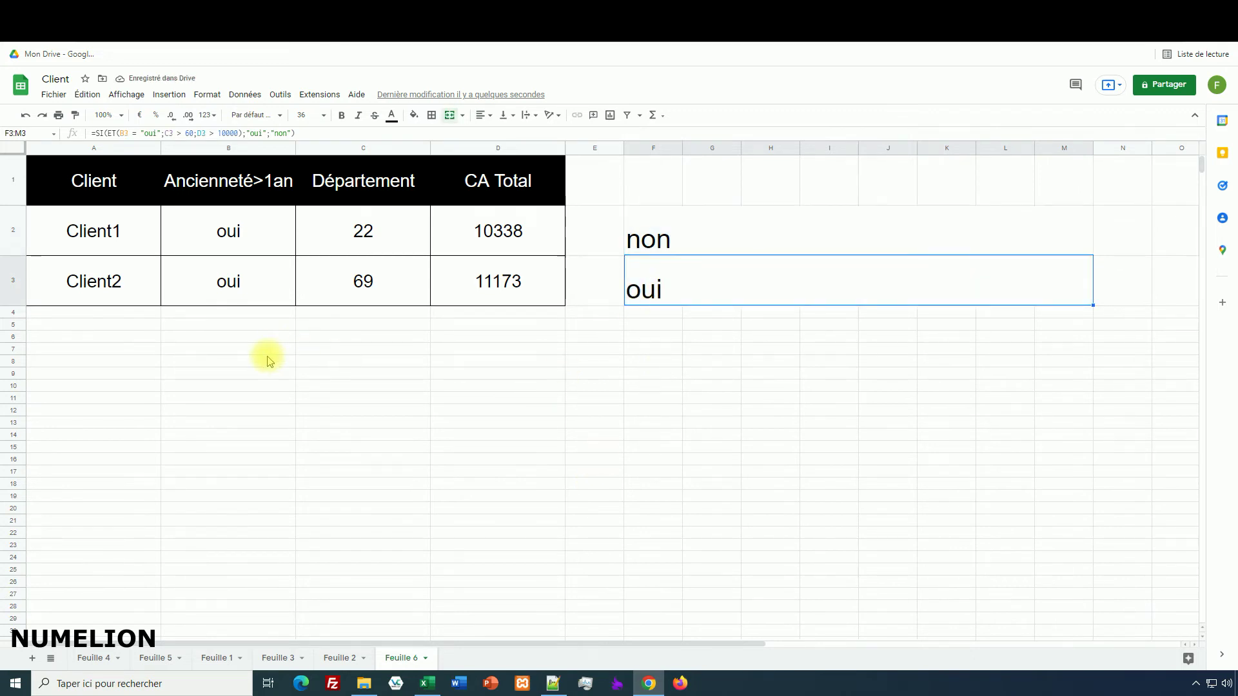
double_click(118, 135)
type("OU")
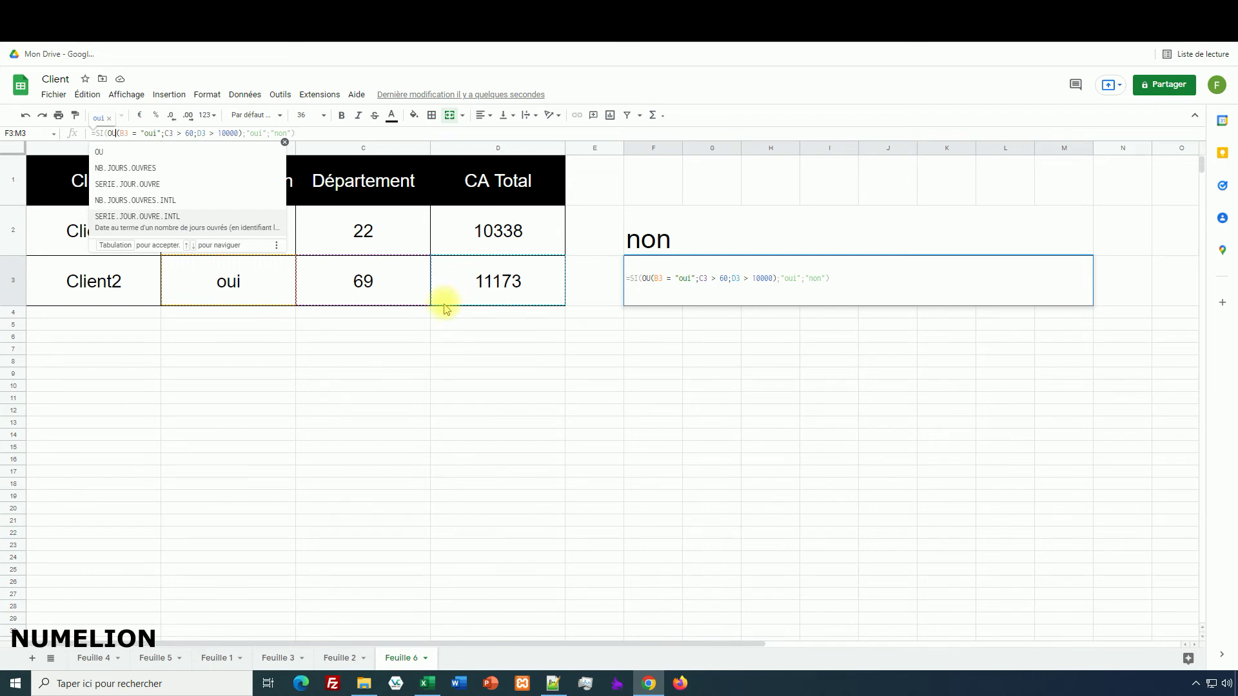
left_click(668, 287)
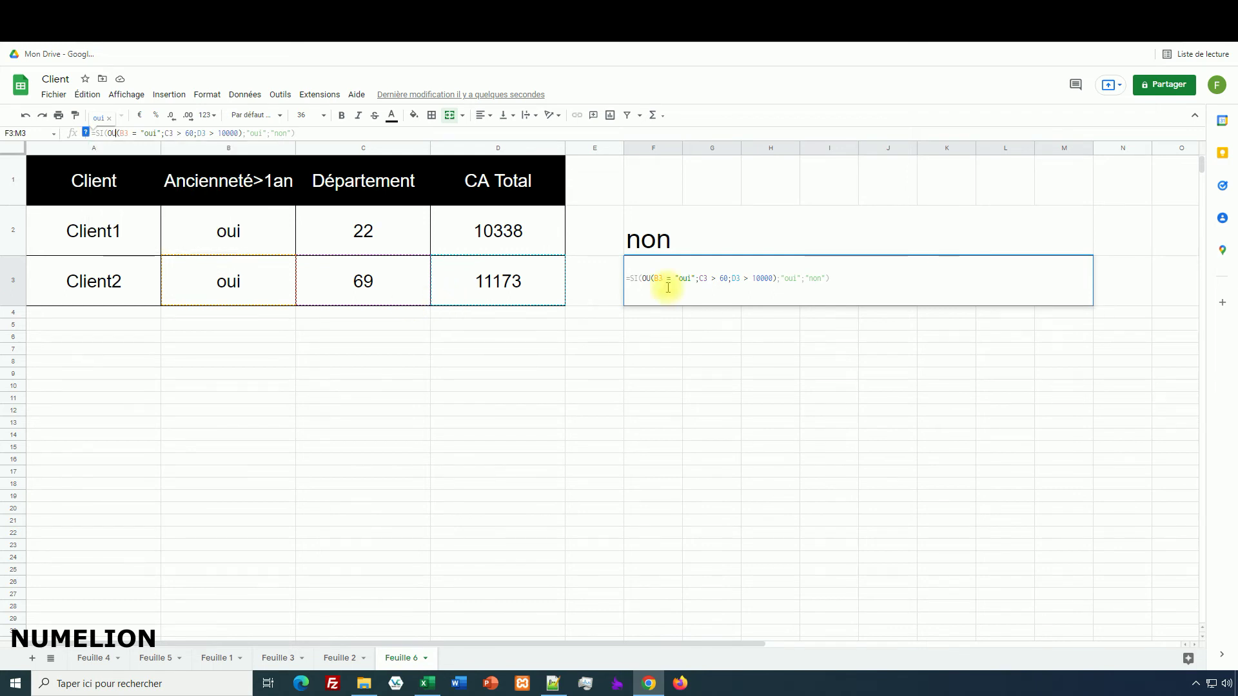
key("Return")
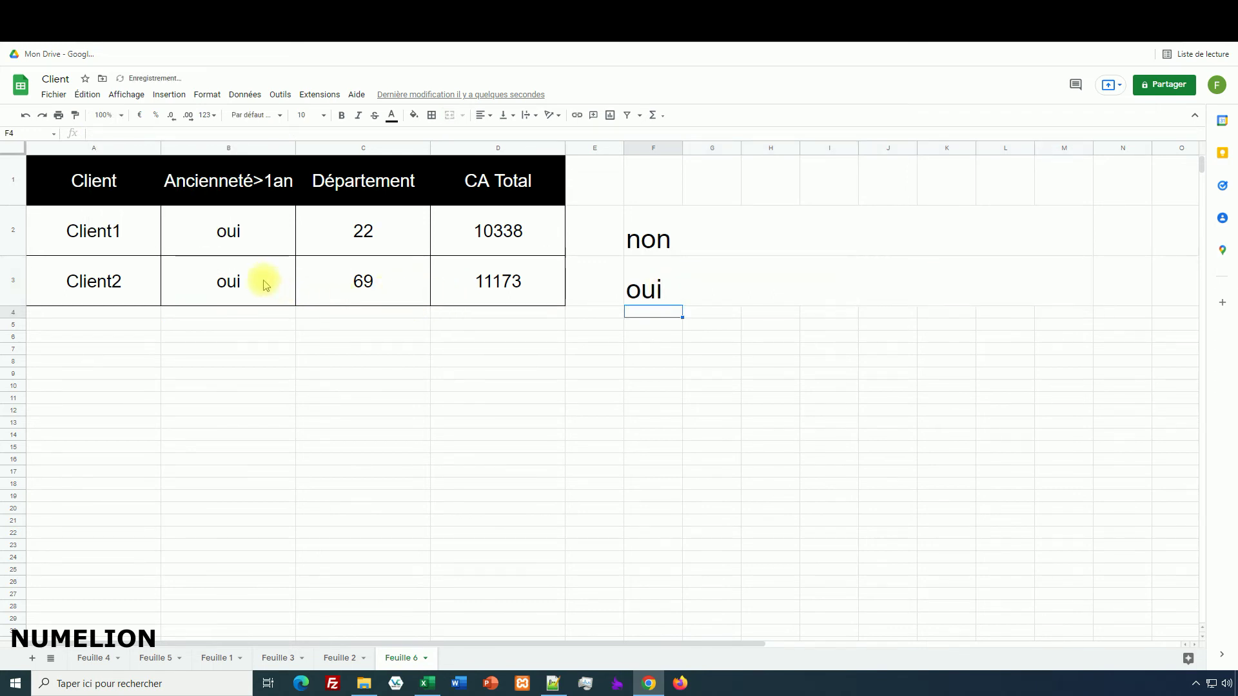
Step: Change Client2's seniority in B3 to non
left_click(264, 282)
type("non")
key("Return")
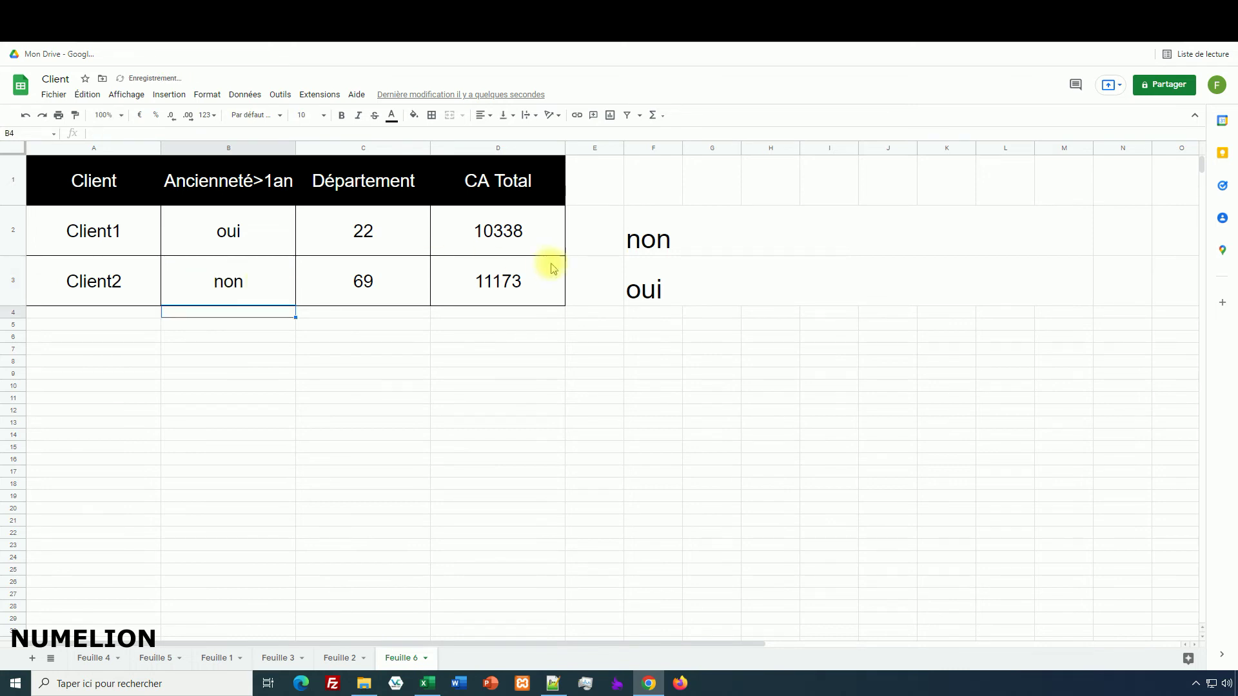
left_click(828, 268)
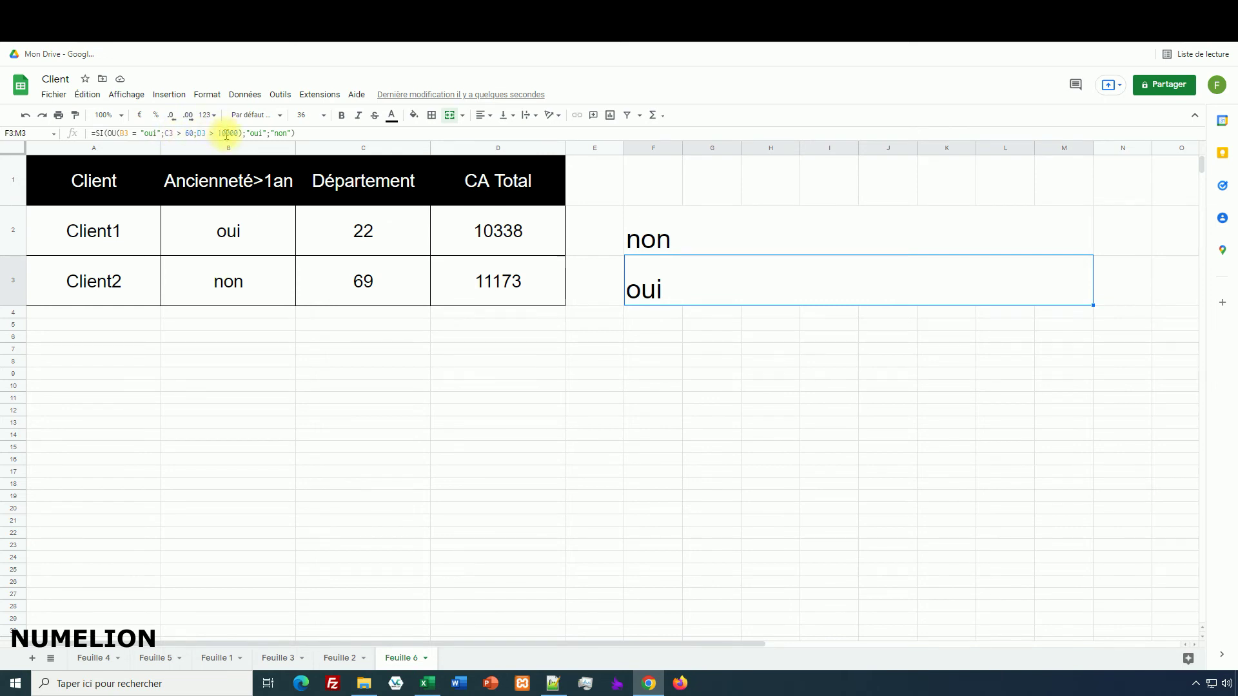
Step: Set Client2's Département to 59 and CA Total to 9000, making F3 return non
left_click(361, 265)
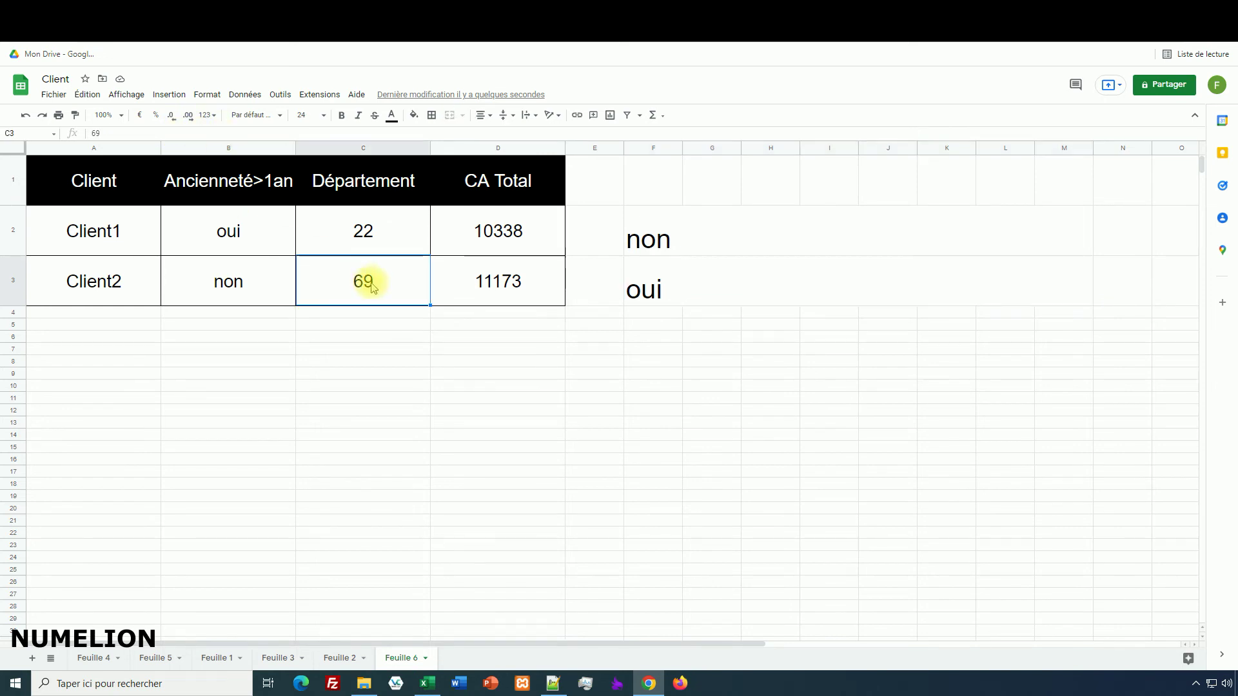
type("59")
key("Return")
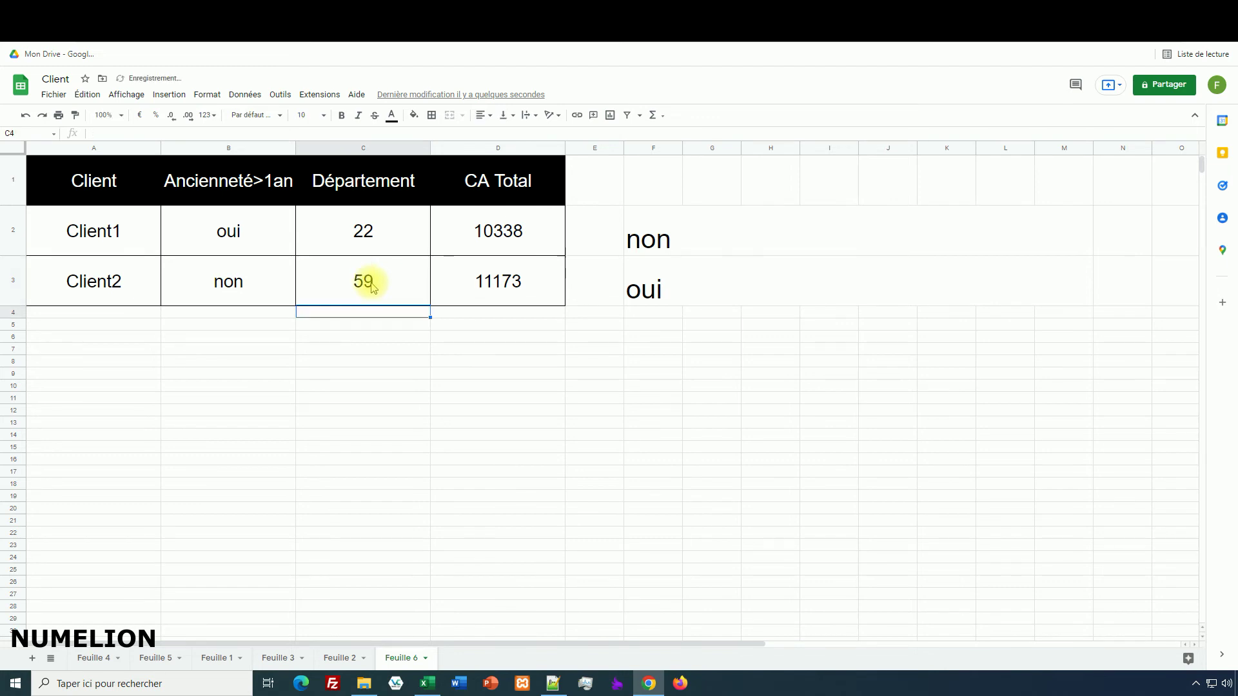
left_click(524, 282)
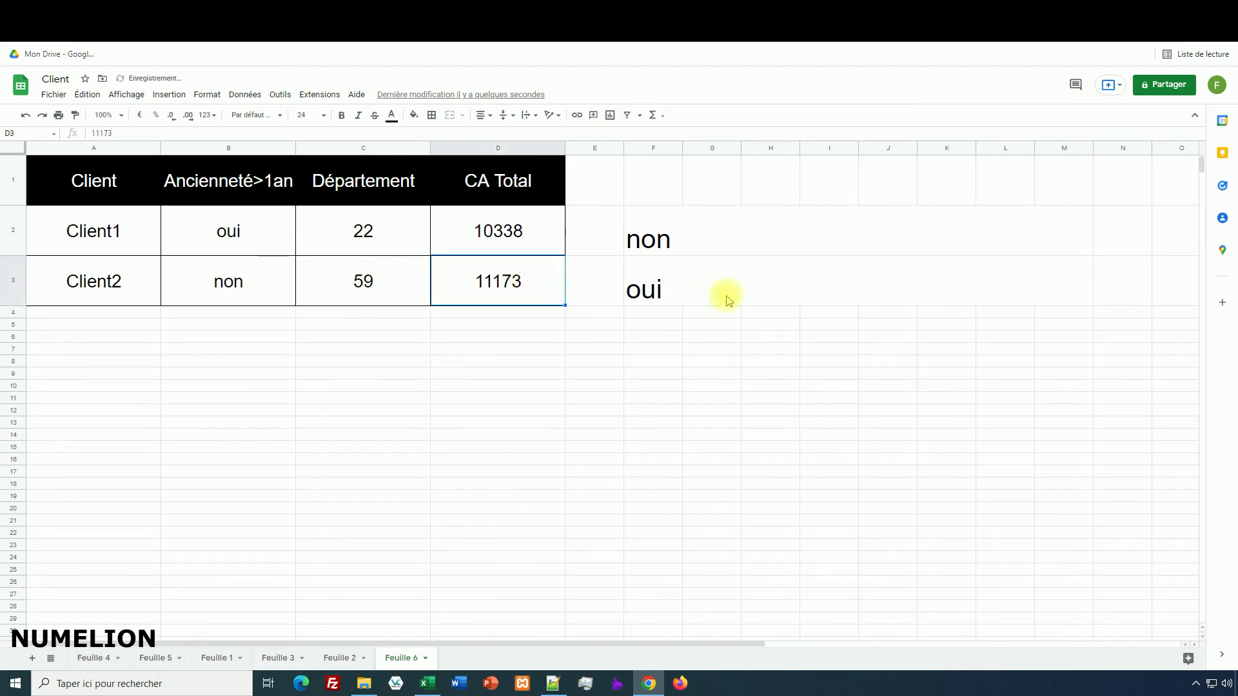
double_click(103, 133)
type("9000")
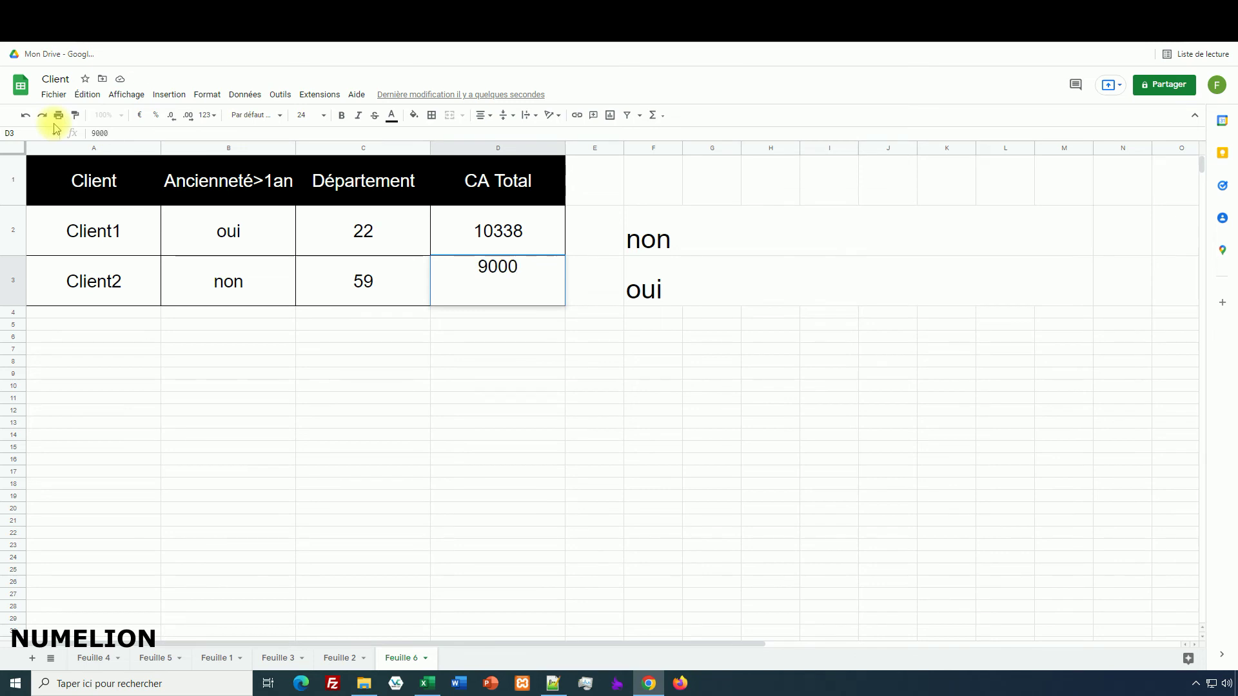
key("Return")
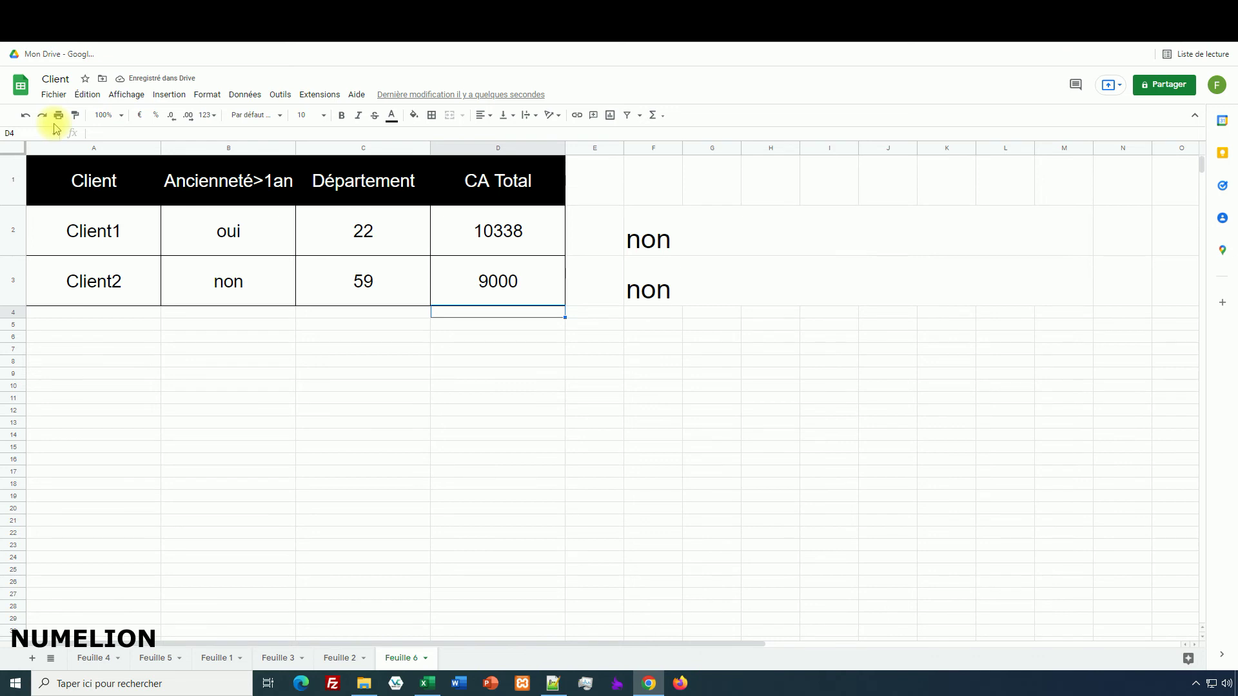
key("Up")
key("Up")
key("Right")
key("Right")
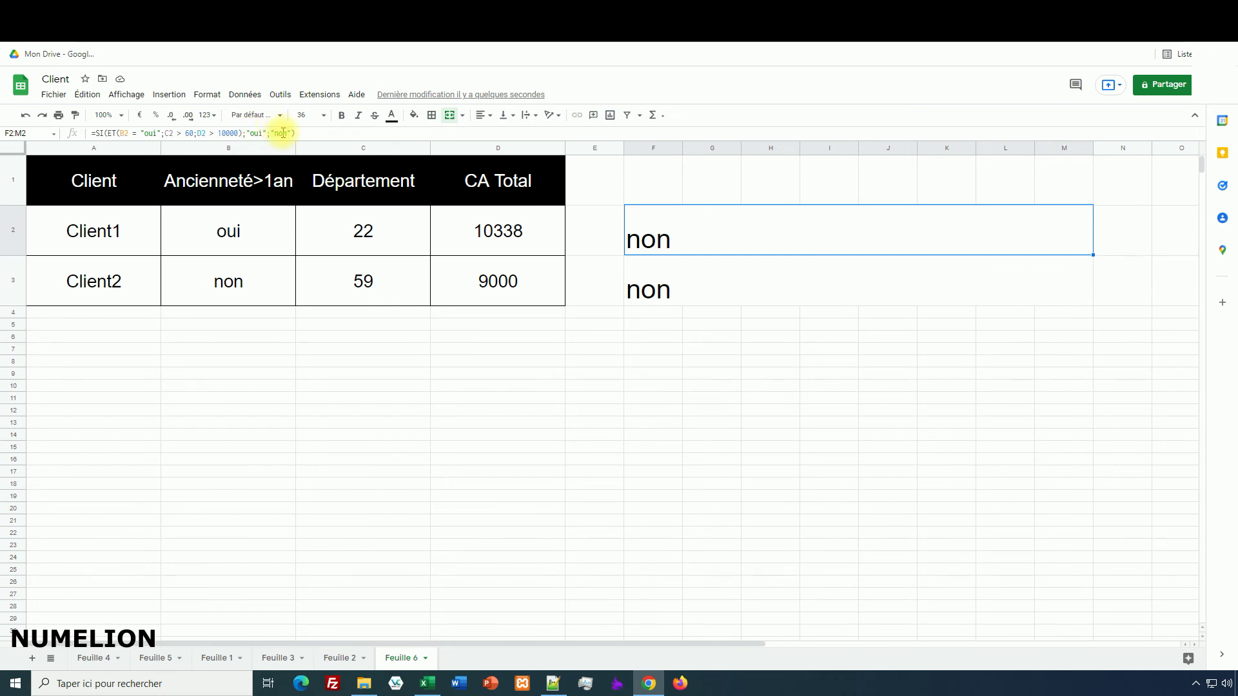
left_click(213, 287)
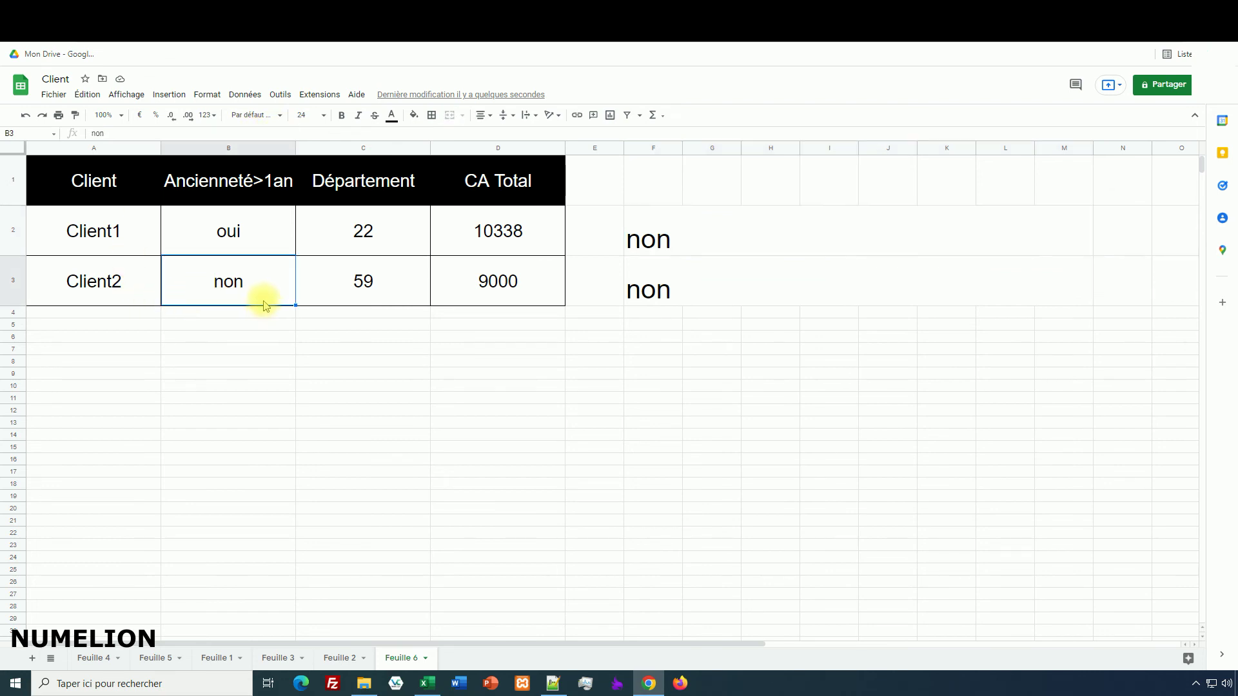
left_click(666, 292)
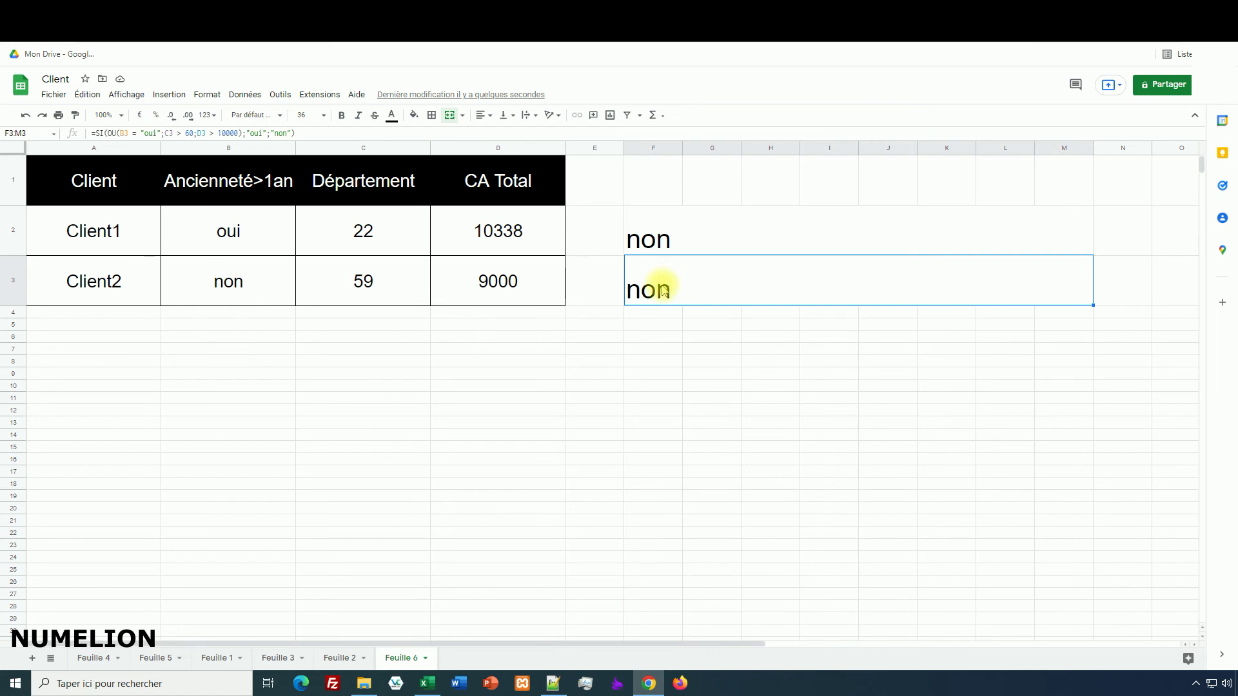